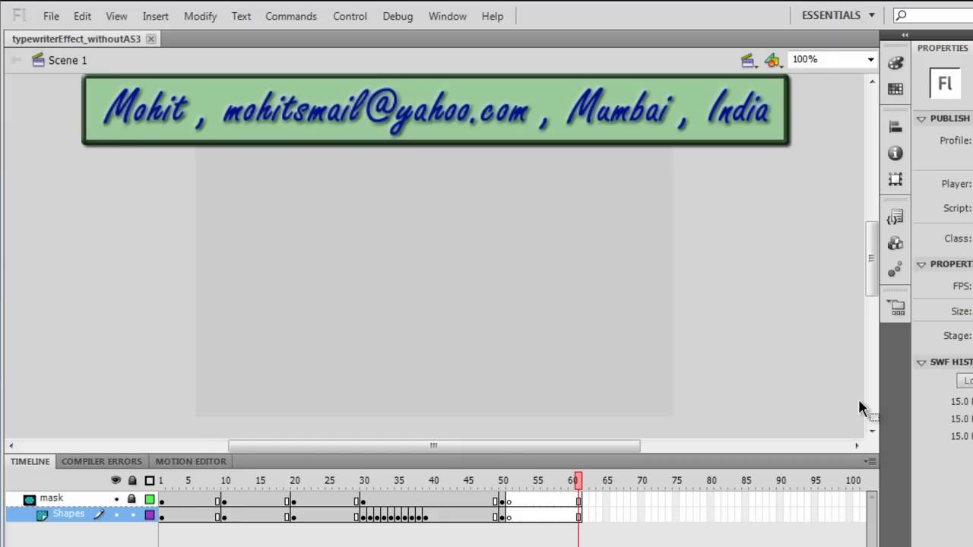
# Step: Test the finished typewriterEffect_withoutAS3 movie to examine its animation, and close the preview
pyautogui.click(799, 357)
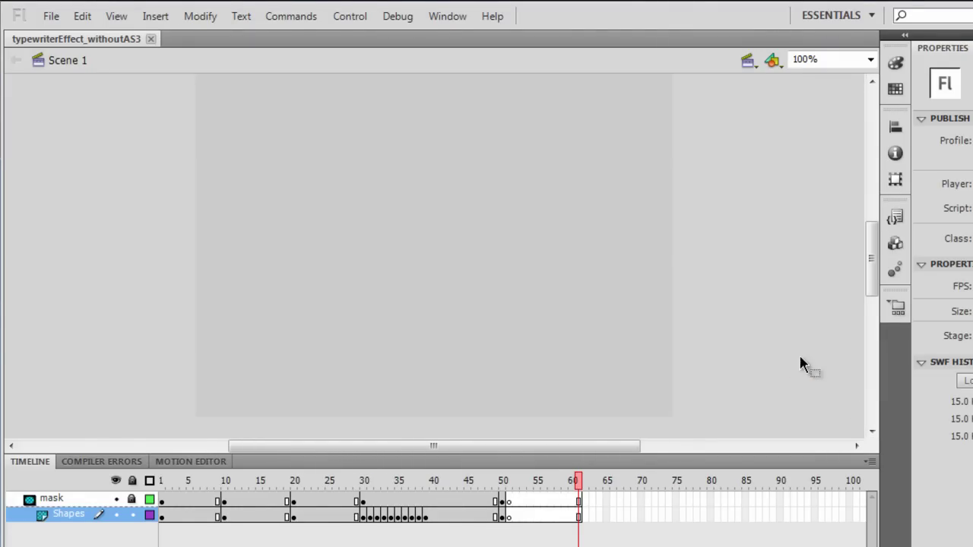
pyautogui.hotkey('ctrl', 'Return')
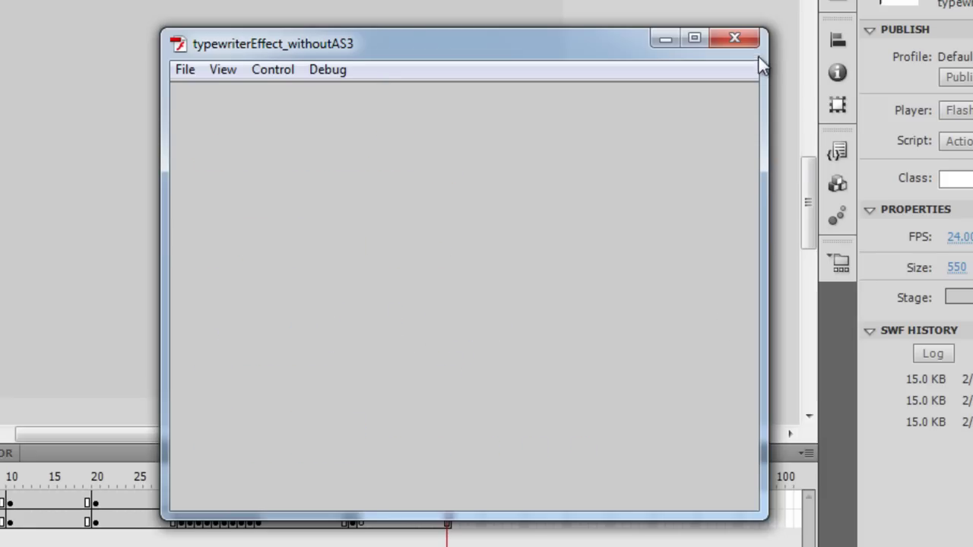
pyautogui.click(748, 34)
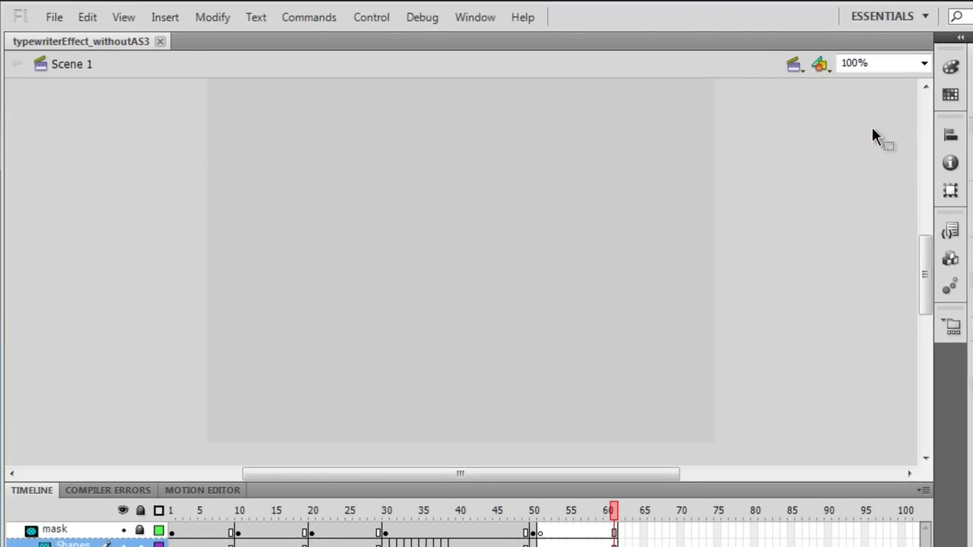
# Step: Create a new ActionScript 3.0 document, 550 x 400 px at 24 fps, with a light grey background
pyautogui.click(54, 16)
pyautogui.click(61, 35)
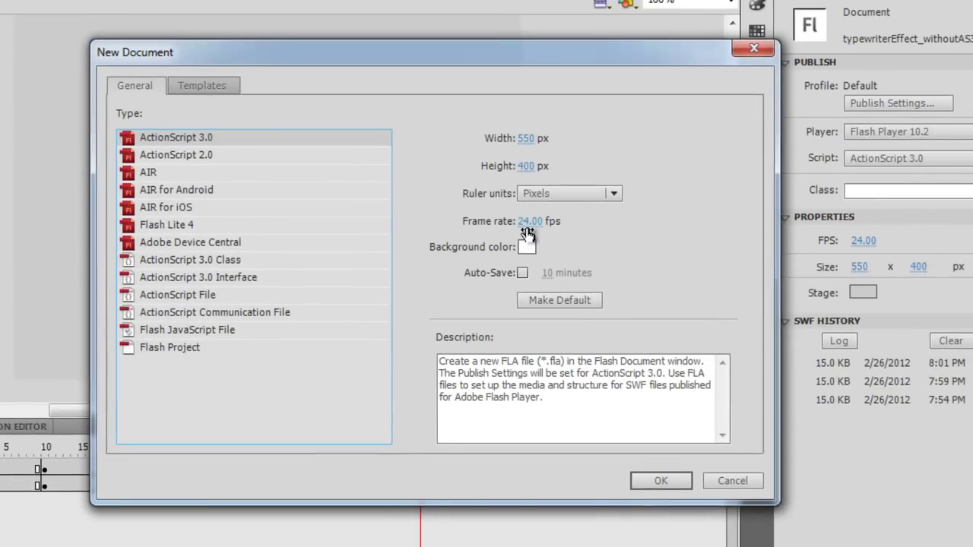
pyautogui.click(707, 305)
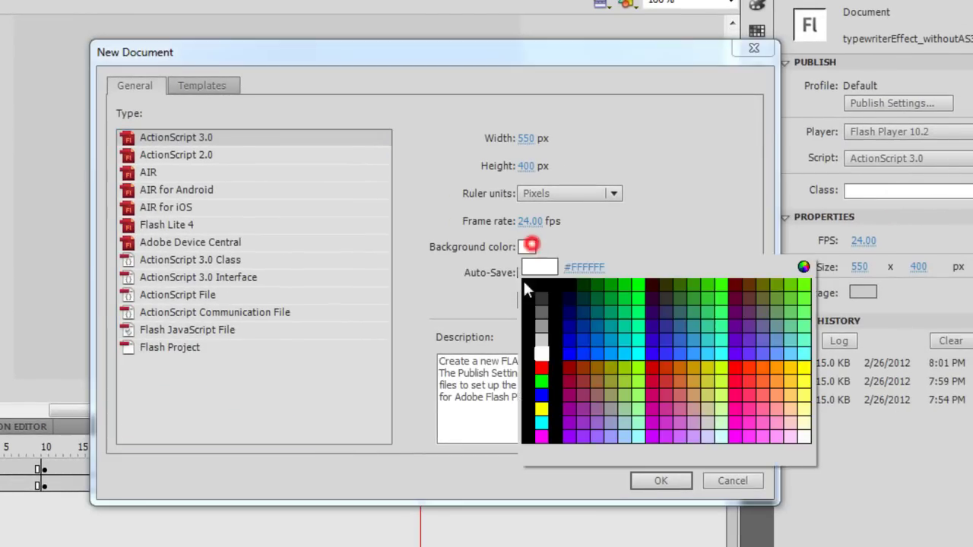
pyautogui.click(541, 340)
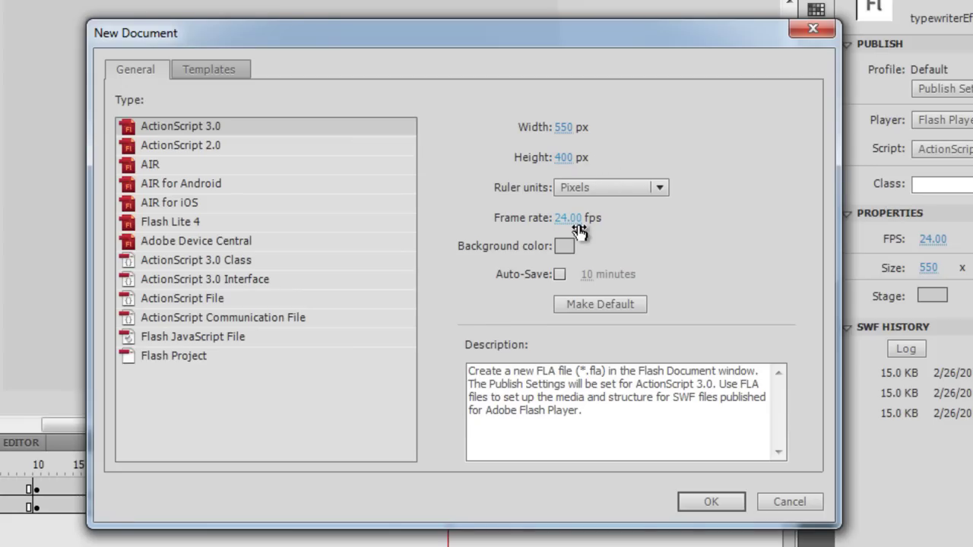
pyautogui.click(691, 499)
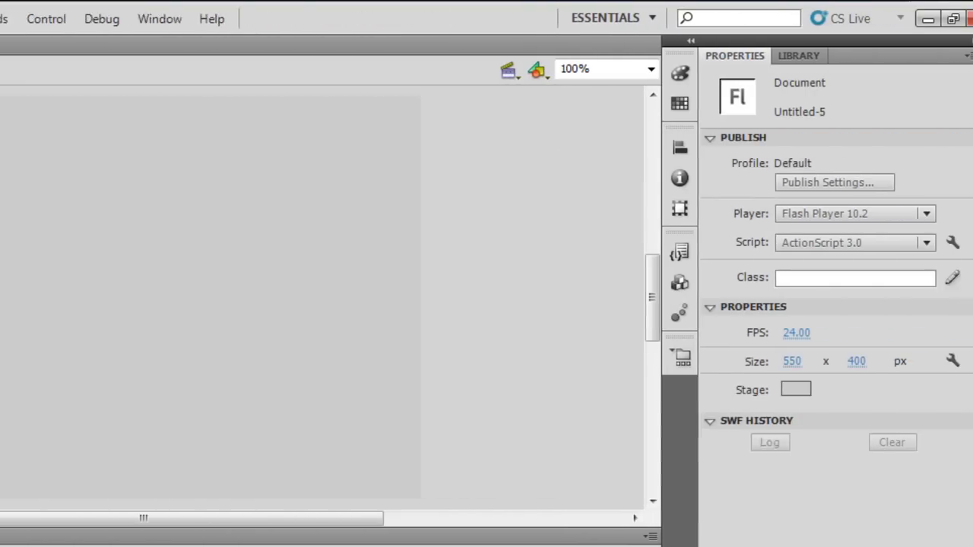
# Step: Add a classic static text block near the stage's upper-left area reading "visit", "qualitylessons" and "dot net" on three lines
pyautogui.click(950, 222)
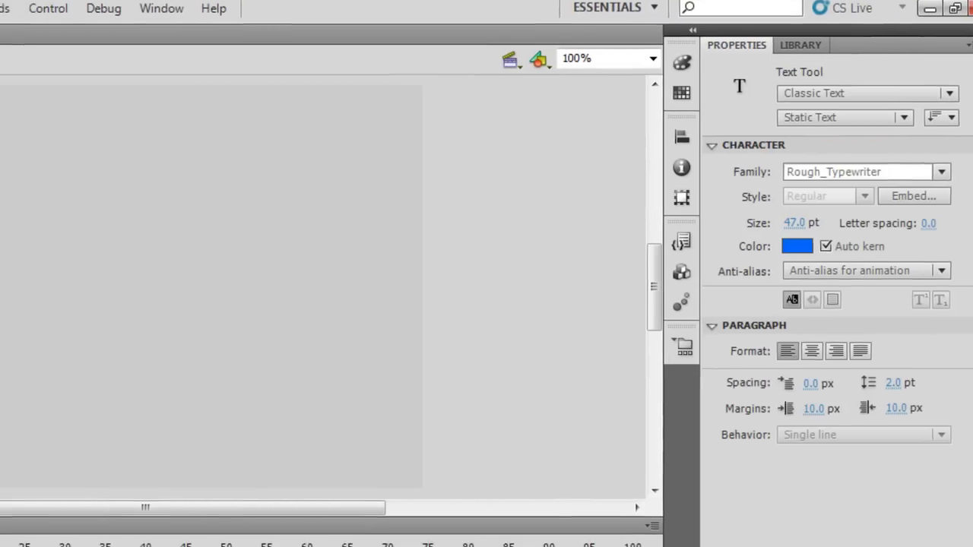
pyautogui.click(190, 90)
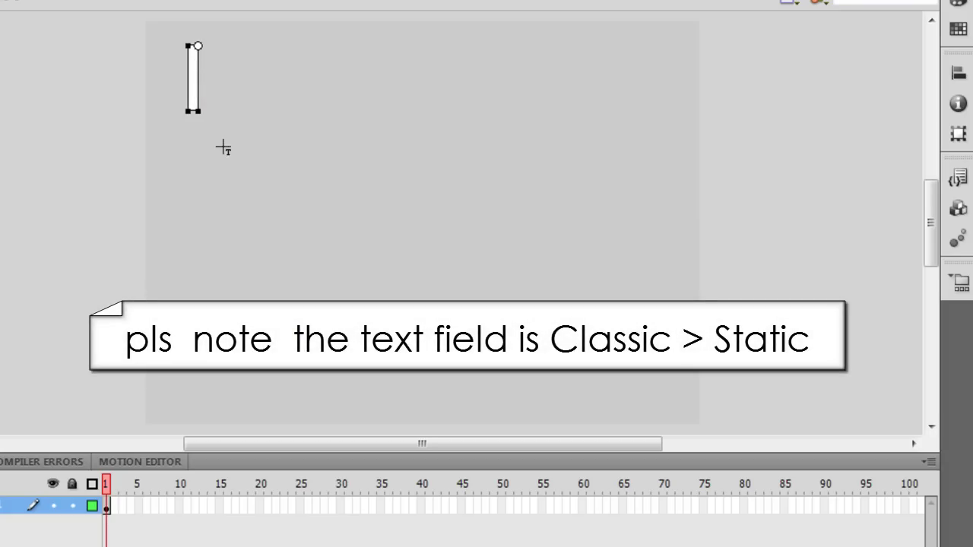
pyautogui.write('V')
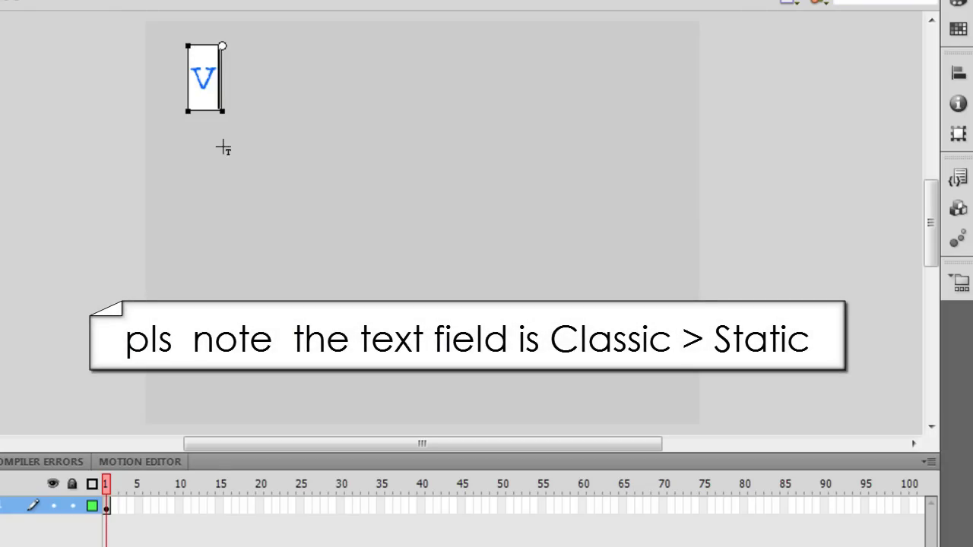
pyautogui.write('isit')
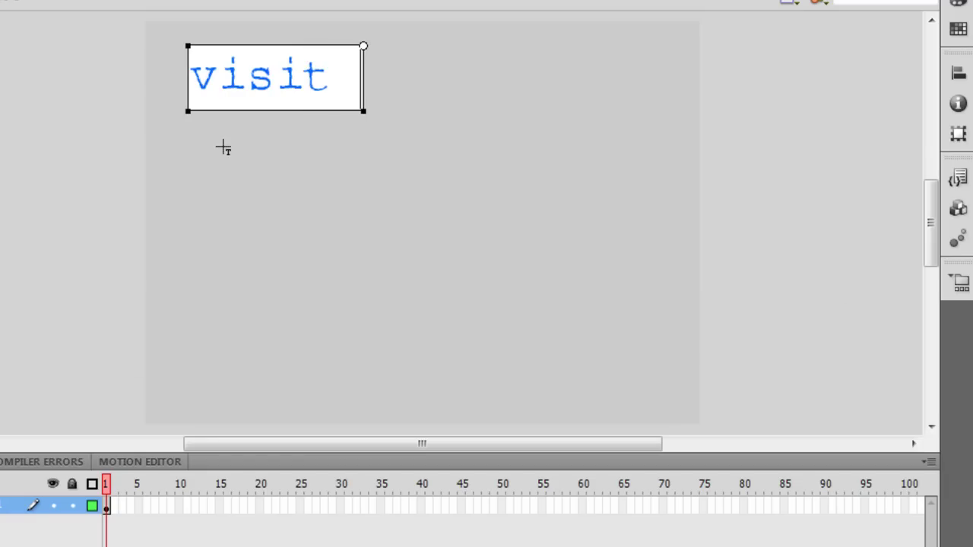
pyautogui.press('Return')
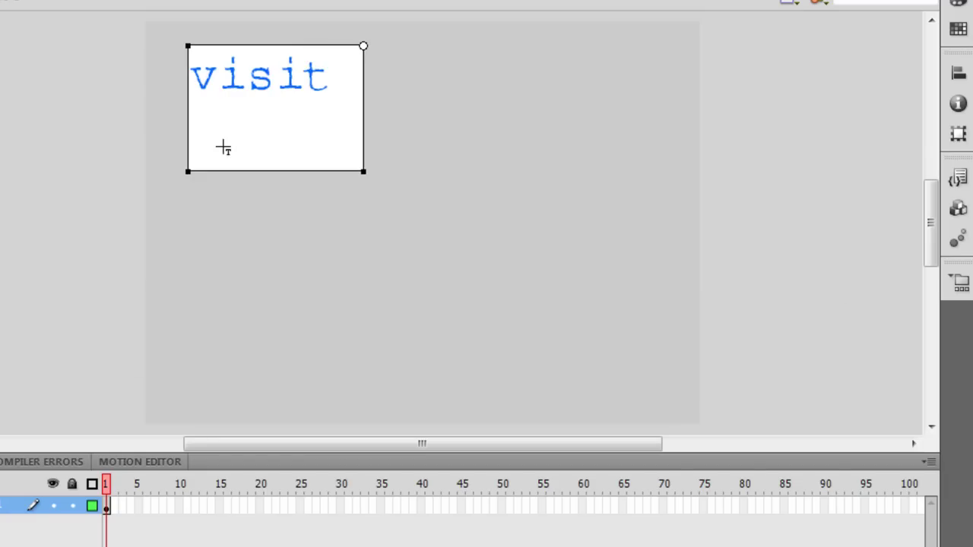
pyautogui.write('qualitylessons')
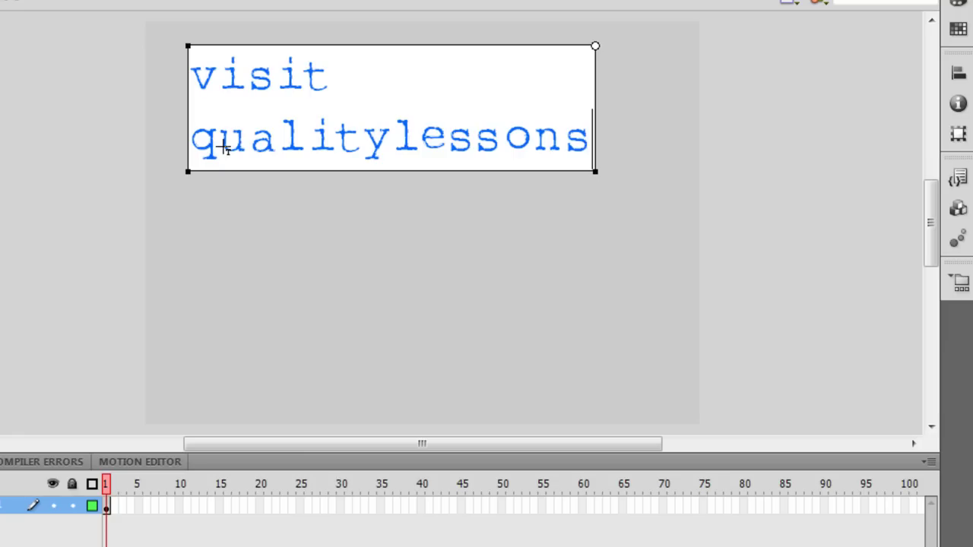
pyautogui.press('Return')
pyautogui.write('dot ')
pyautogui.write('net')
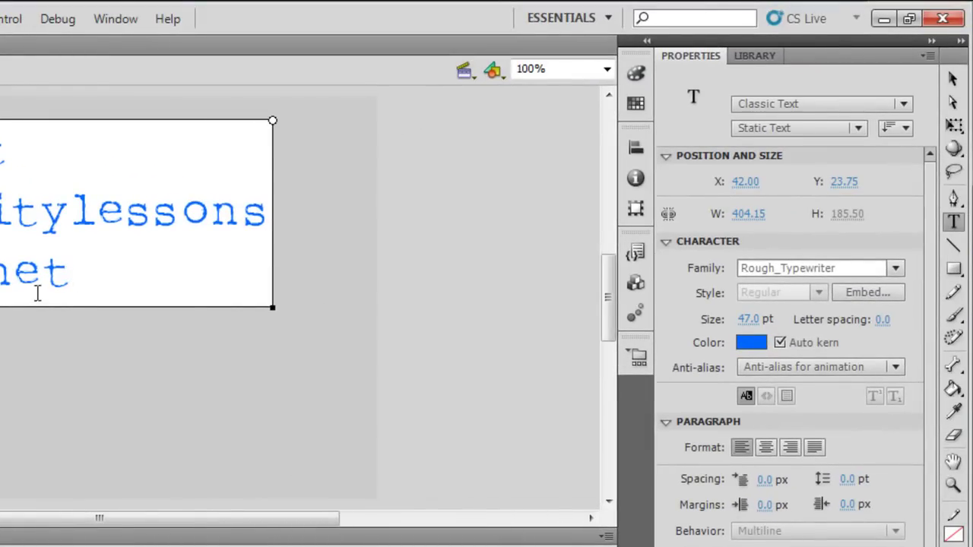
# Step: Set the font size of the entire three-line text to 60 pt
pyautogui.tripleClick(87, 274)
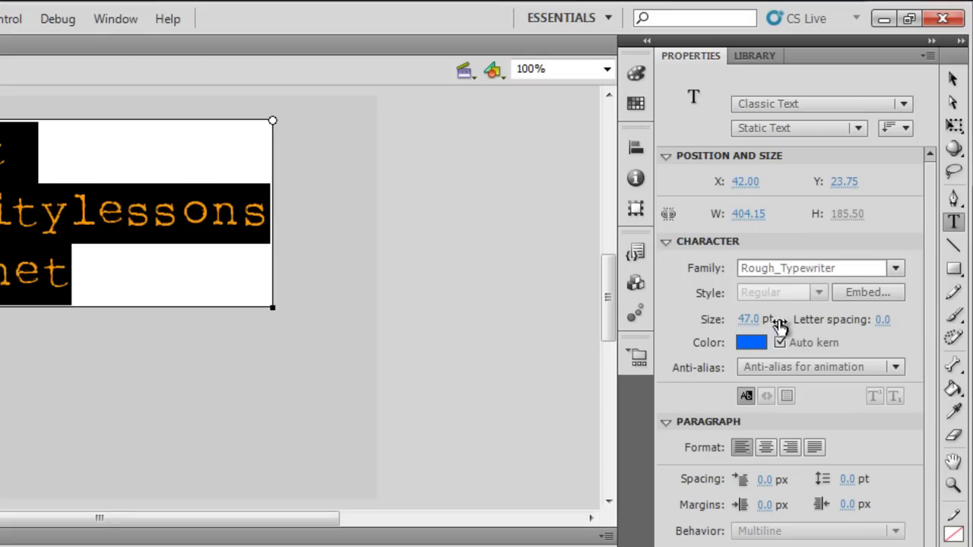
pyautogui.click(747, 320)
pyautogui.write('60')
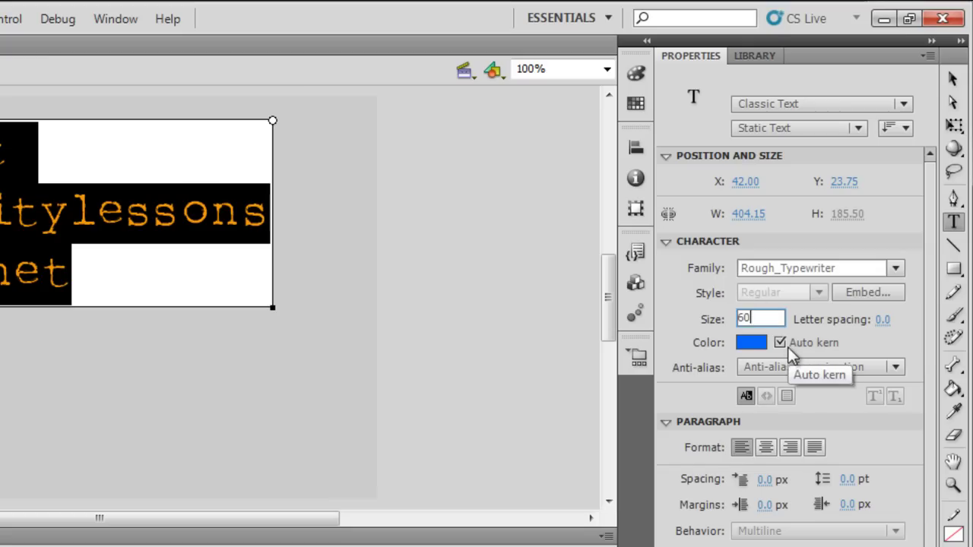
pyautogui.press('Return')
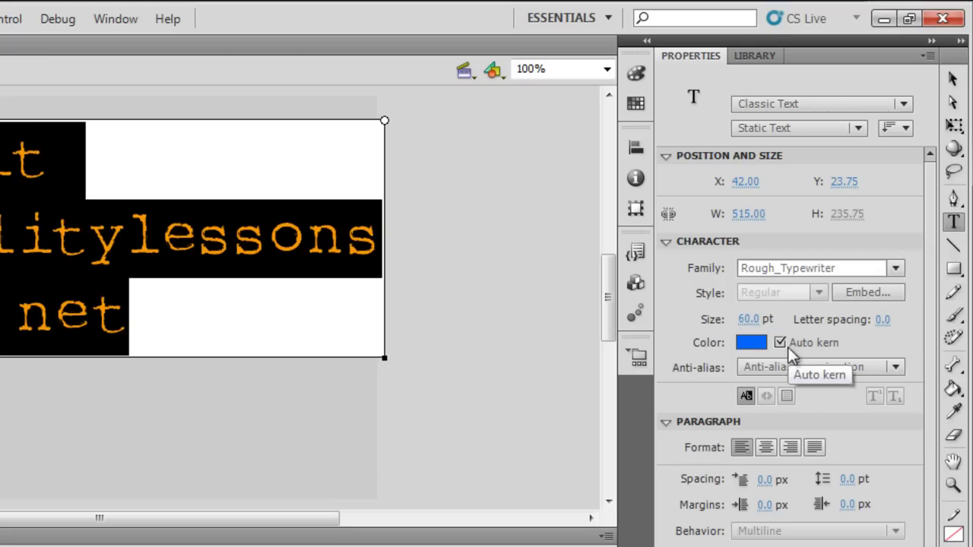
# Step: Center the text block horizontally and vertically on the stage
pyautogui.click(952, 79)
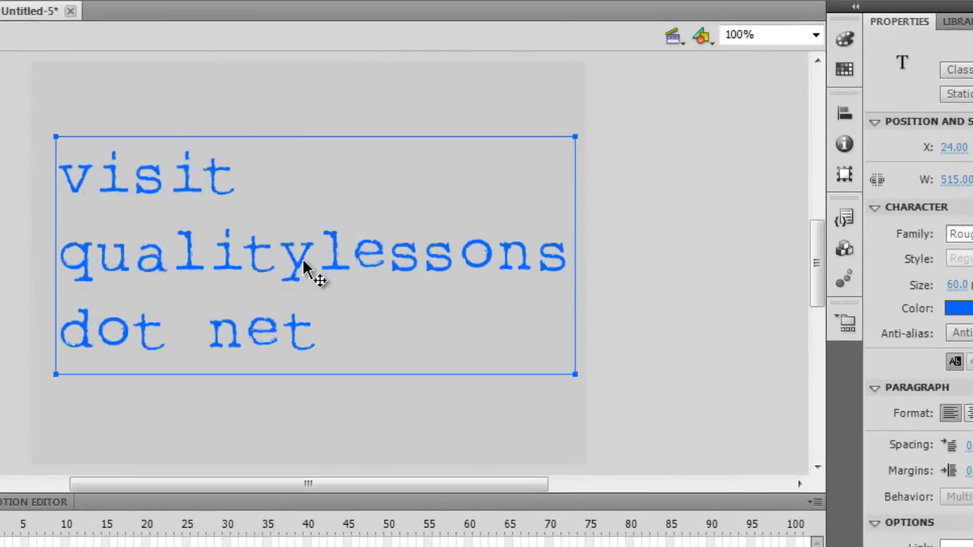
pyautogui.click(844, 115)
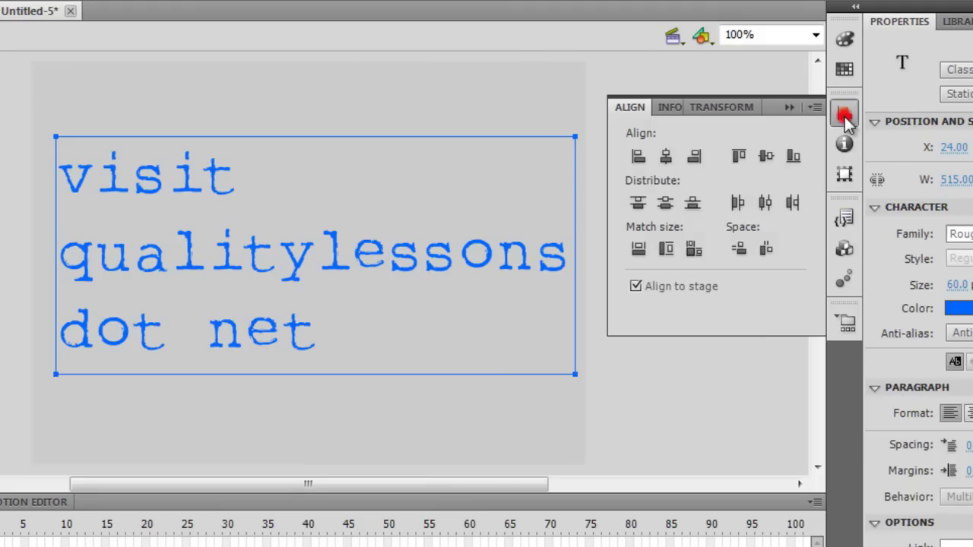
pyautogui.click(664, 156)
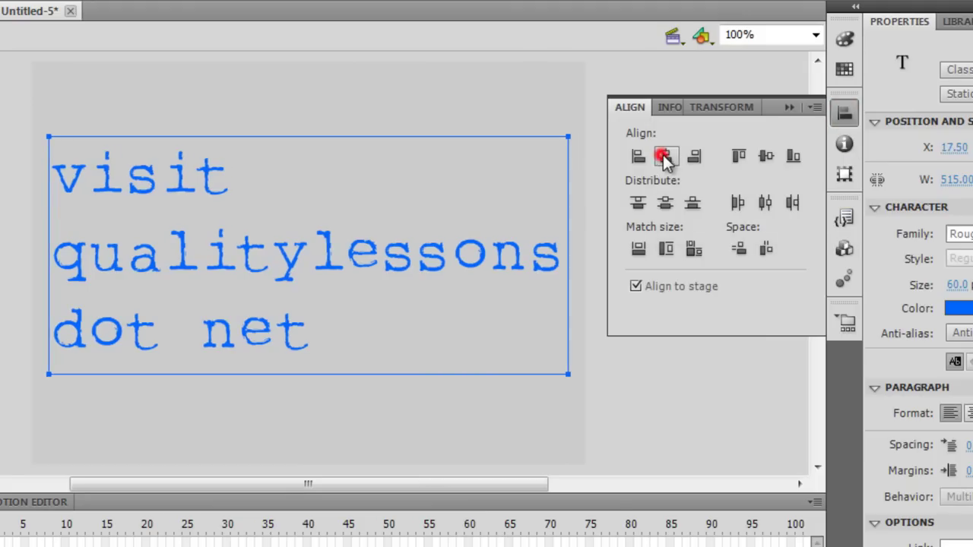
pyautogui.click(766, 155)
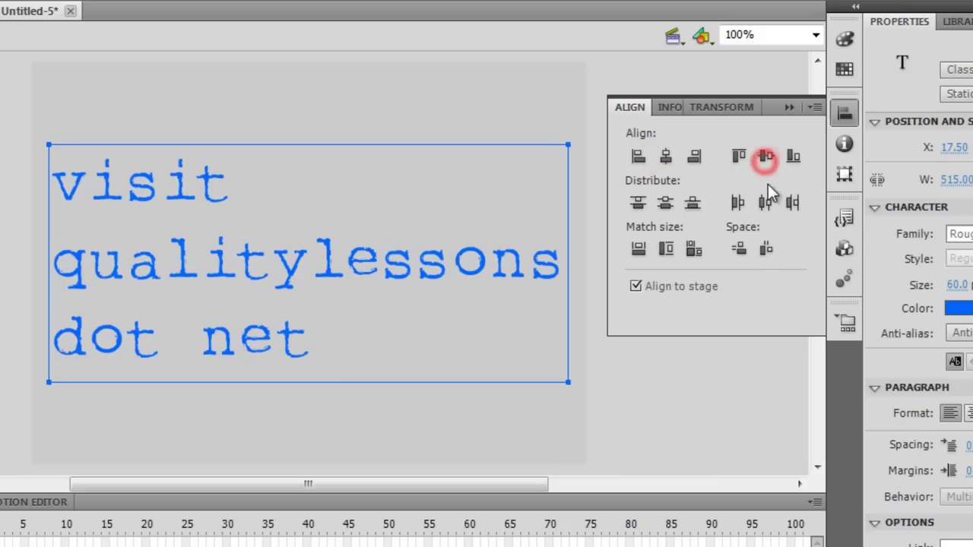
pyautogui.click(737, 360)
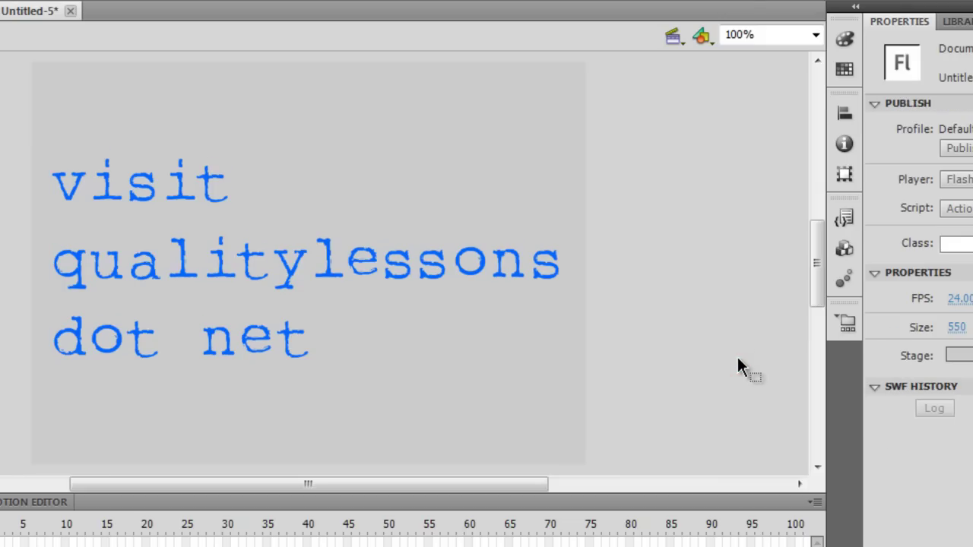
pyautogui.click(170, 194)
pyautogui.doubleClick(245, 257)
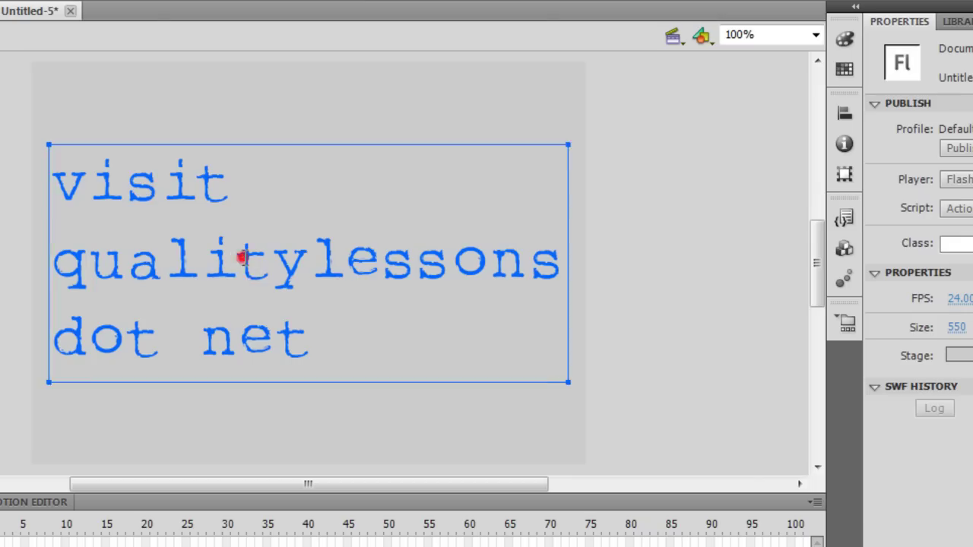
pyautogui.click(630, 190)
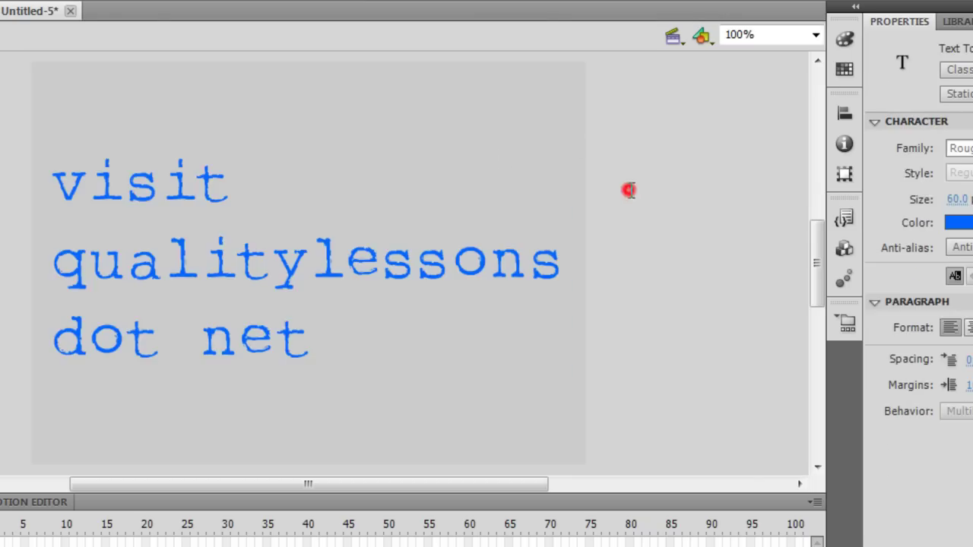
pyautogui.press('v')
pyautogui.click(194, 201)
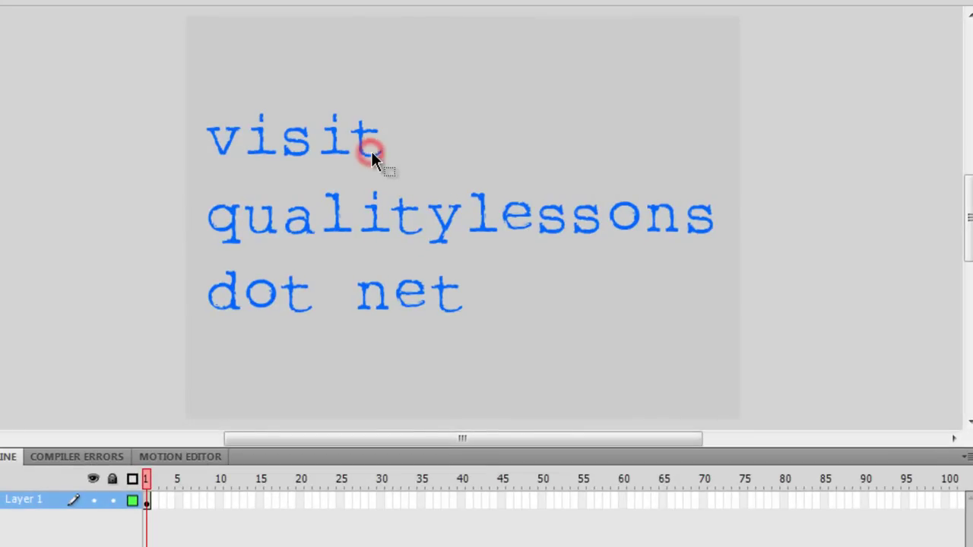
# Step: Break the text block apart into separate letters and again into raw shapes
pyautogui.moveTo(117, 94); pyautogui.dragTo(845, 420)
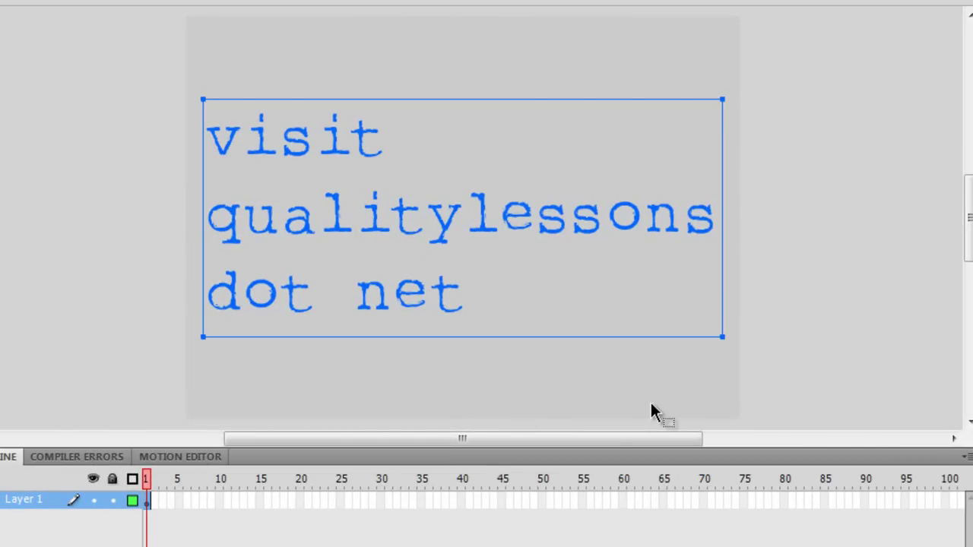
pyautogui.hotkey('ctrl', 'b')
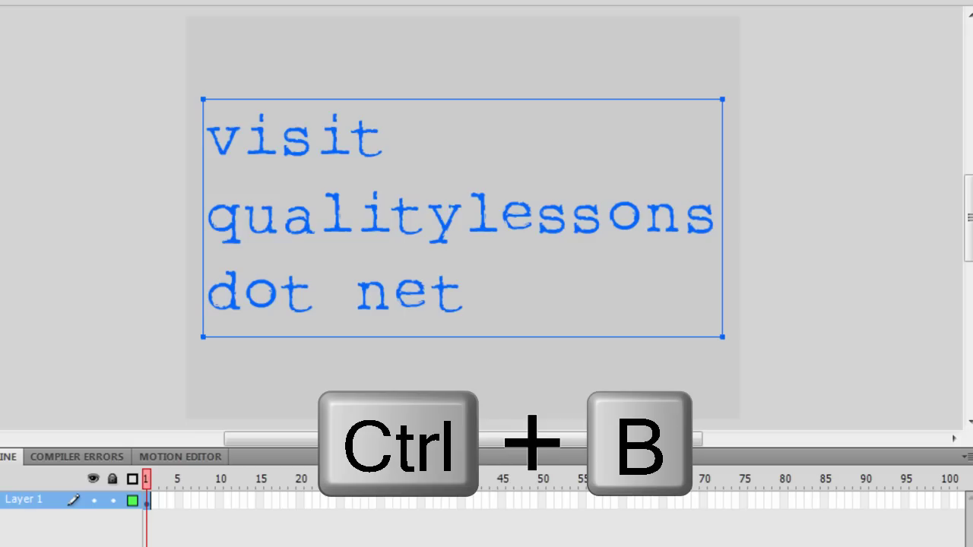
pyautogui.hotkey('ctrl', 'b')
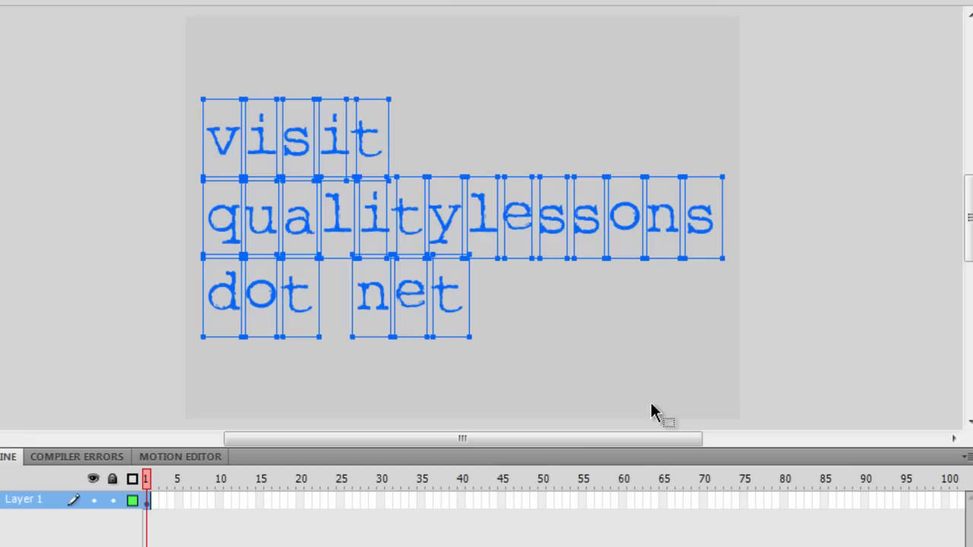
pyautogui.hotkey('ctrl', 'b')
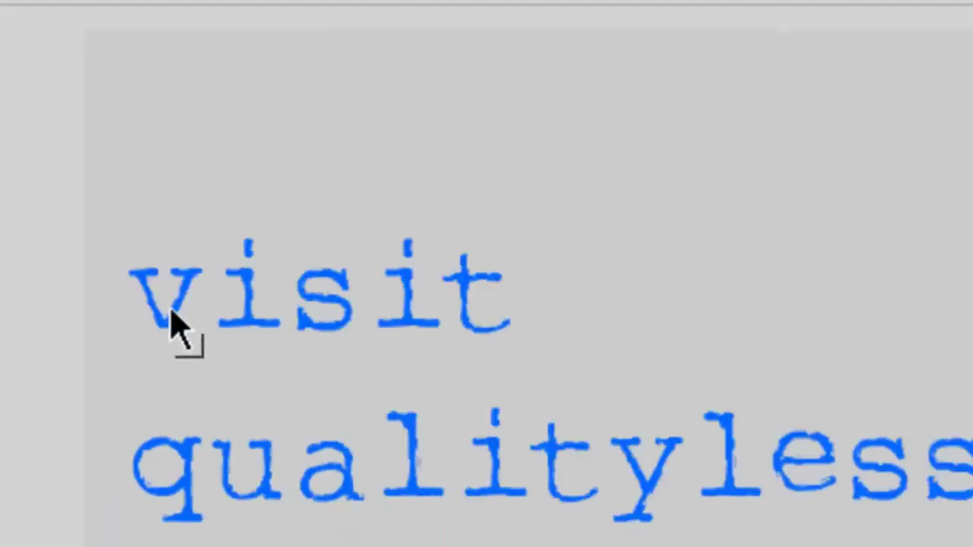
# Step: Inspect individual letters, such as the "v" of "visit" and the last "t" of "net", to check their object type
pyautogui.click(200, 301)
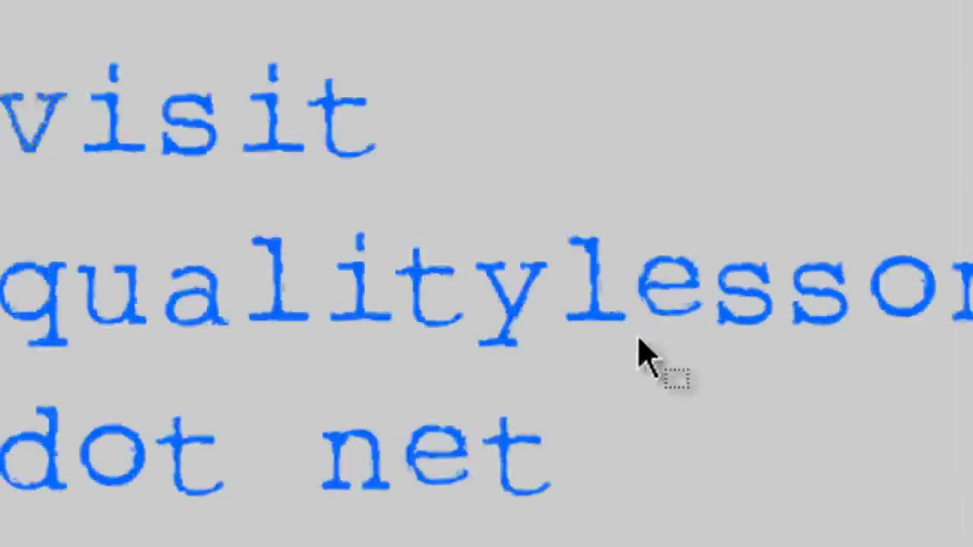
pyautogui.click(680, 291)
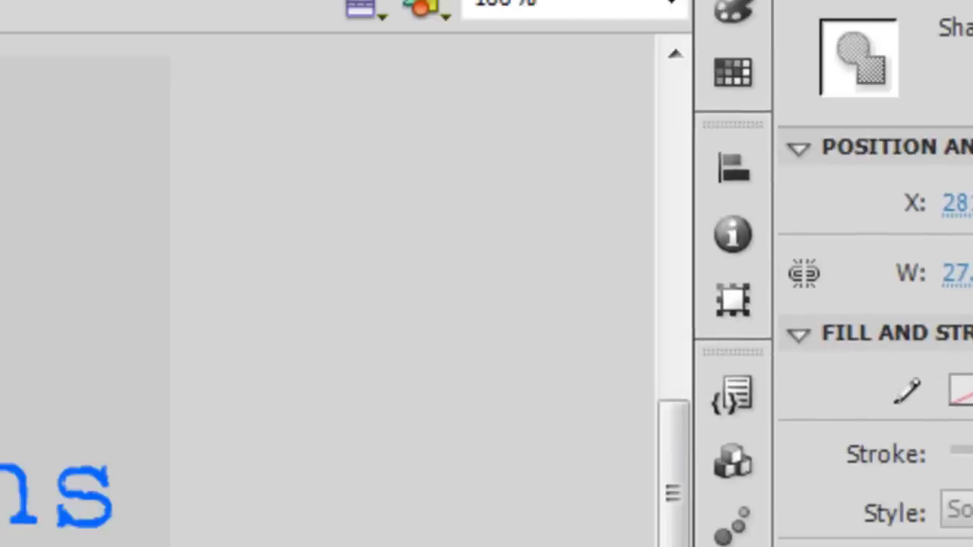
pyautogui.click(617, 478)
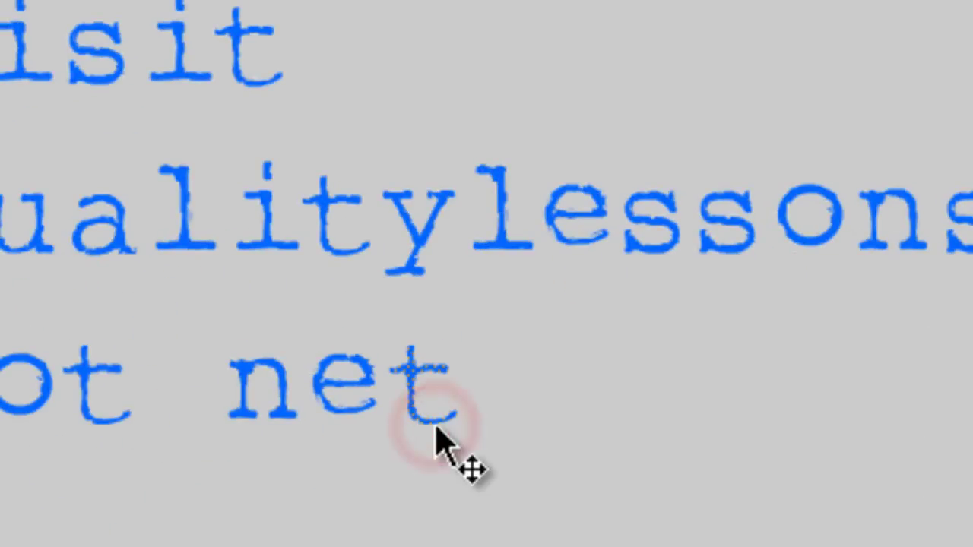
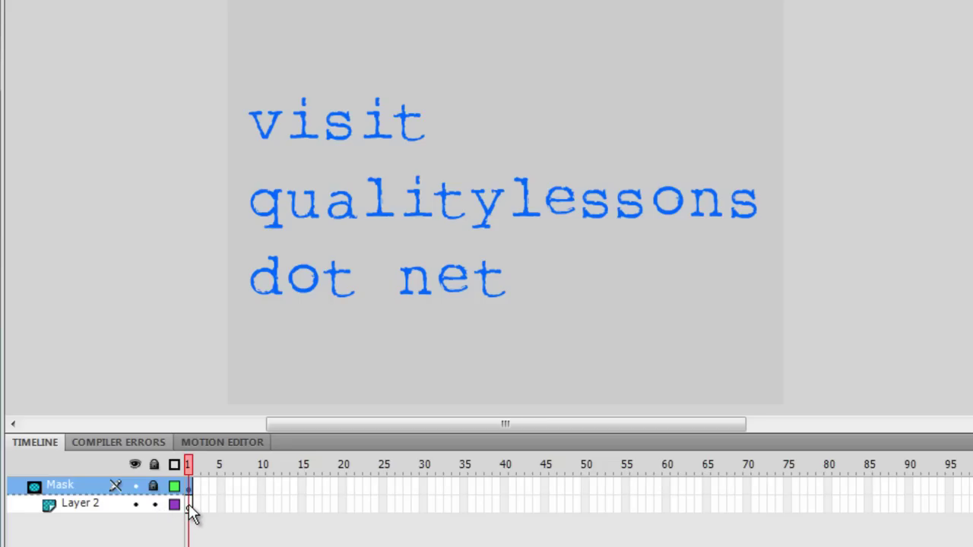
# Step: Rename the layer beneath the Mask layer as "Shapes"
pyautogui.click(190, 506)
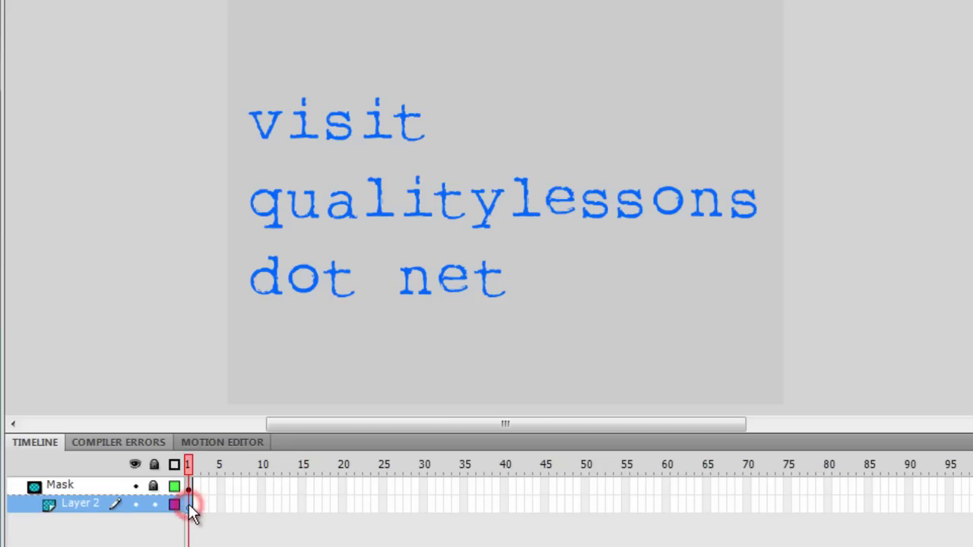
pyautogui.doubleClick(74, 504)
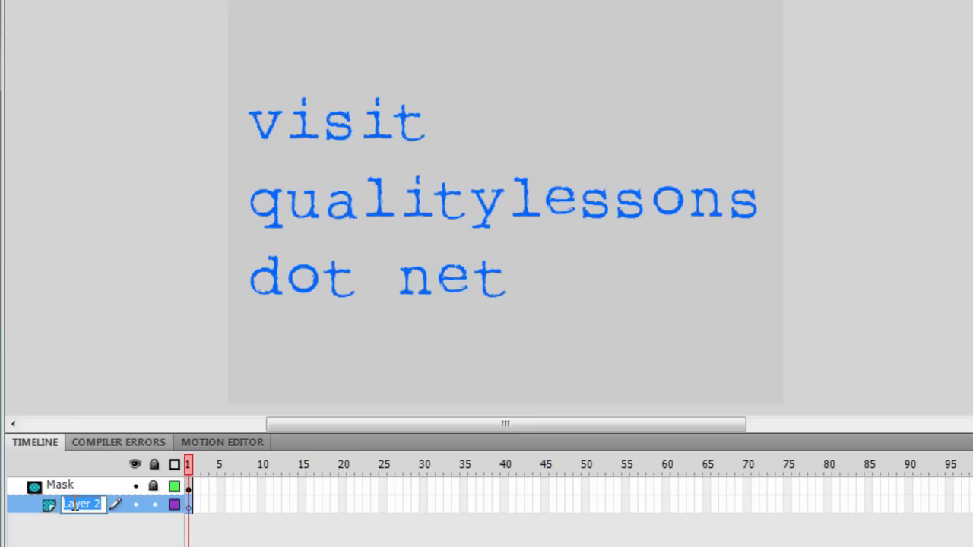
pyautogui.write('Shapes')
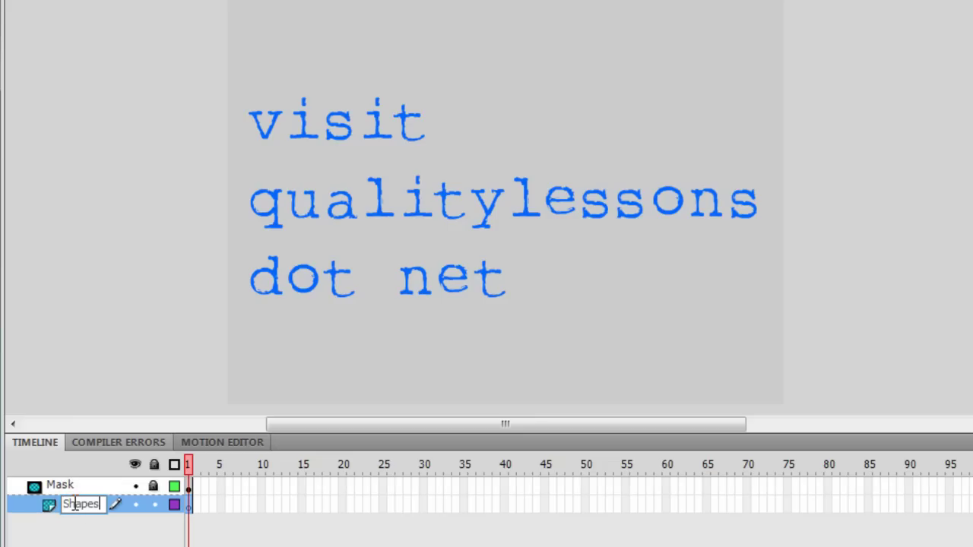
pyautogui.press('Return')
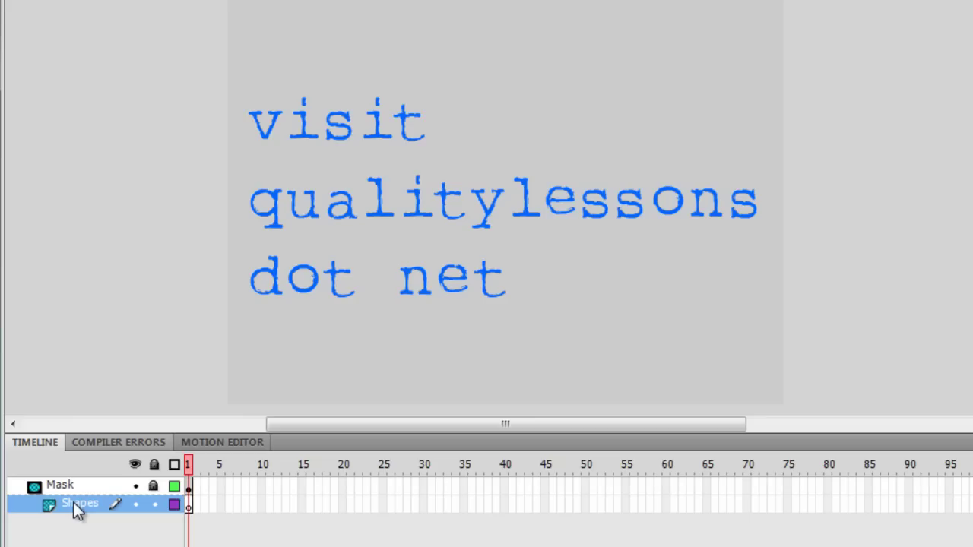
# Step: Draw a green (#009900) rectangle without a stroke over the word "visit" on frame 1 of the Shapes layer
pyautogui.click(190, 507)
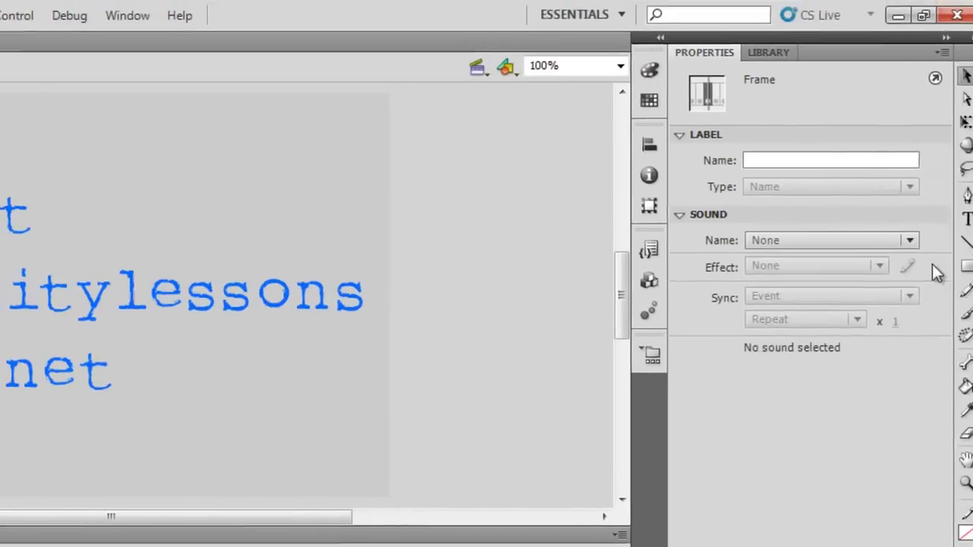
pyautogui.click(954, 270)
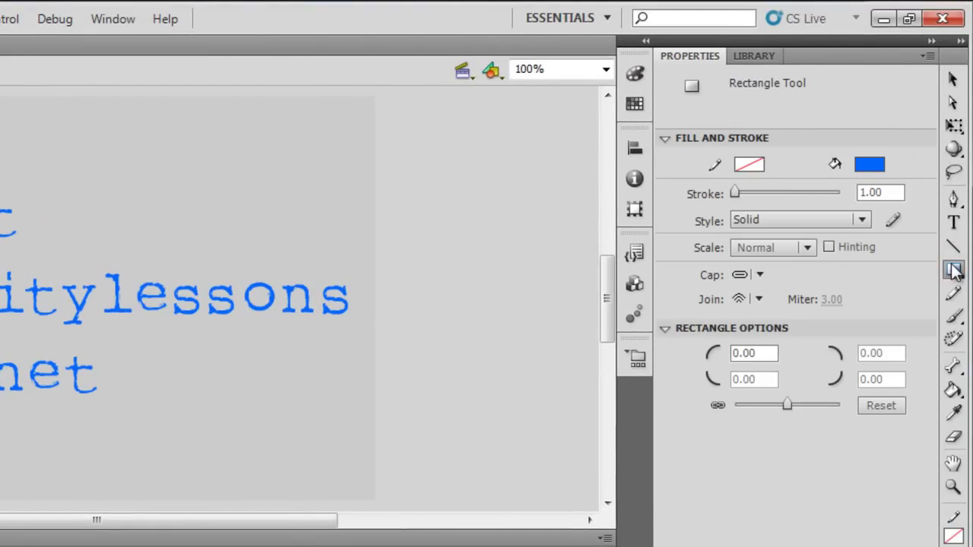
pyautogui.click(875, 164)
pyautogui.click(752, 205)
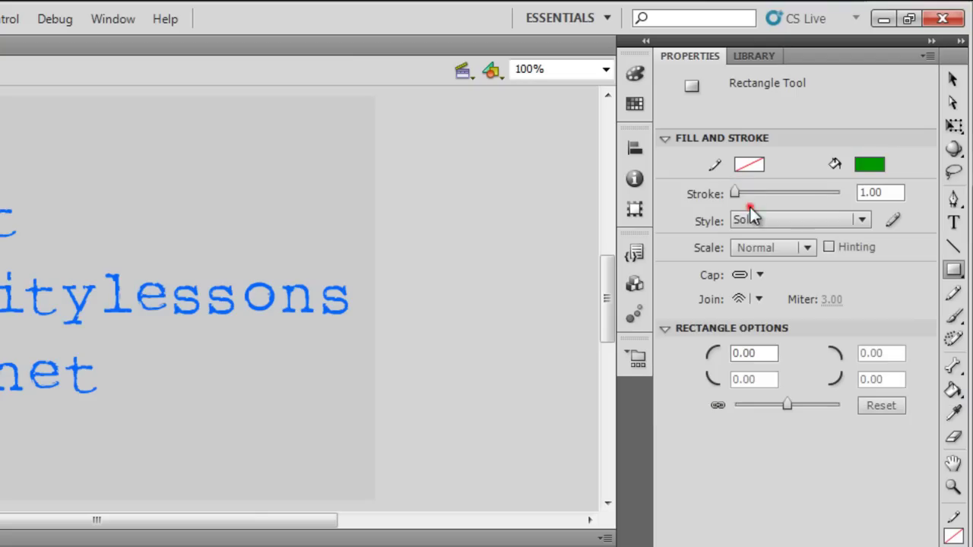
pyautogui.click(763, 169)
pyautogui.click(937, 188)
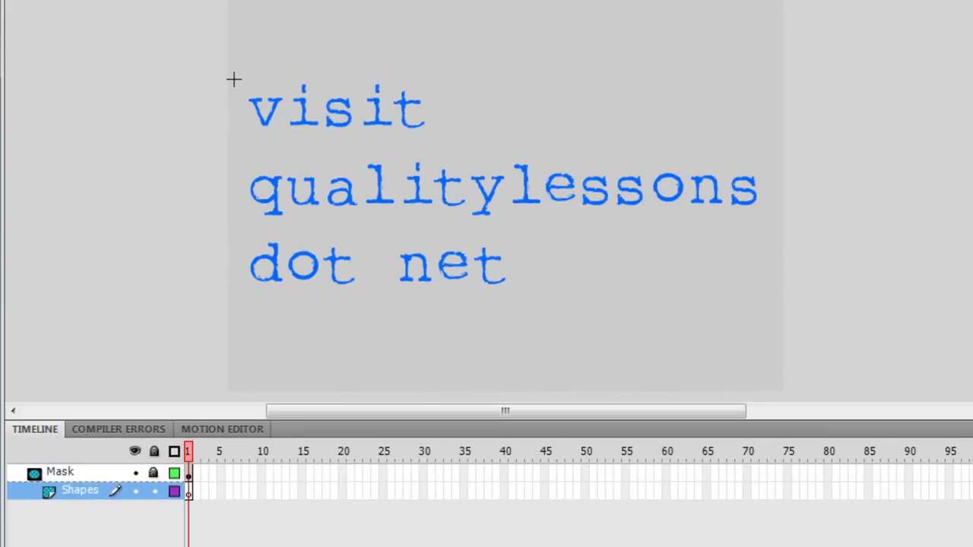
pyautogui.moveTo(233, 79); pyautogui.dragTo(462, 138)
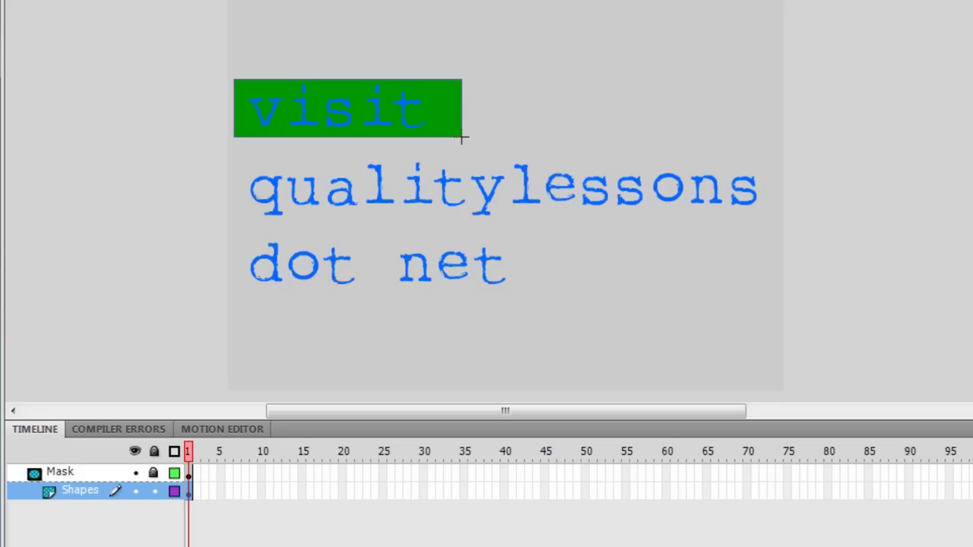
# Step: Insert keyframes at frame 10 on both the Mask and Shapes layers
pyautogui.click(262, 470)
pyautogui.click(263, 495)
pyautogui.press('F5')
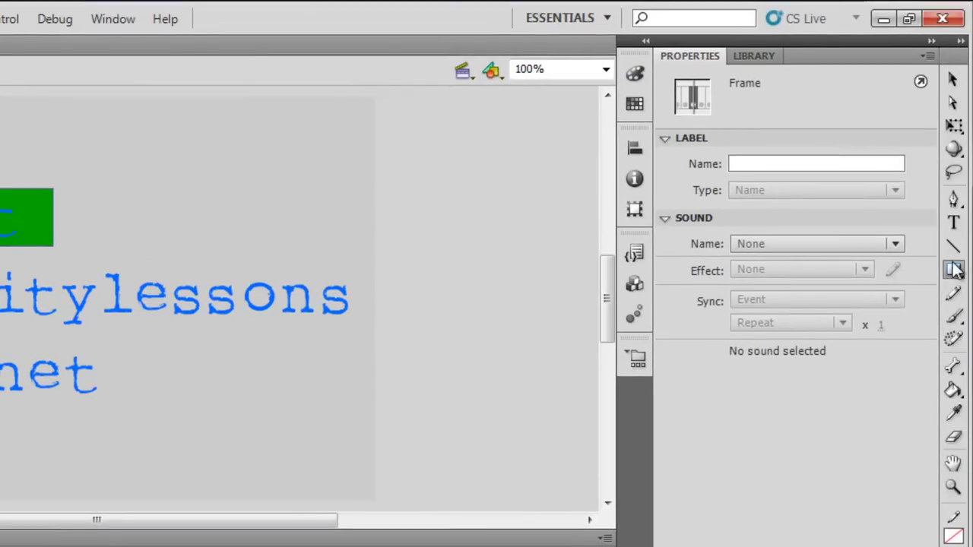
# Step: Draw a dark red rectangle without a stroke over the word "qualitylessons" on frame 10 of the Shapes layer
pyautogui.click(955, 269)
pyautogui.click(890, 386)
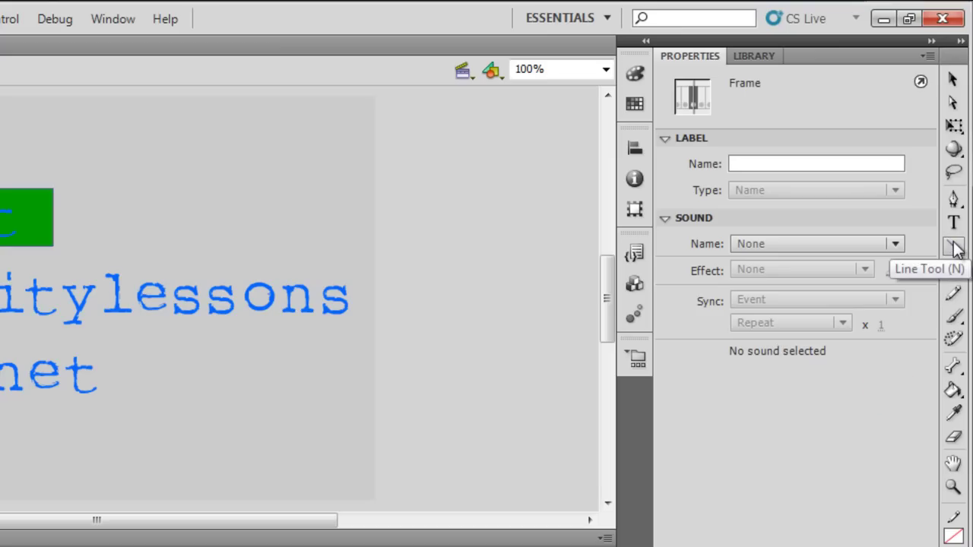
pyautogui.click(955, 271)
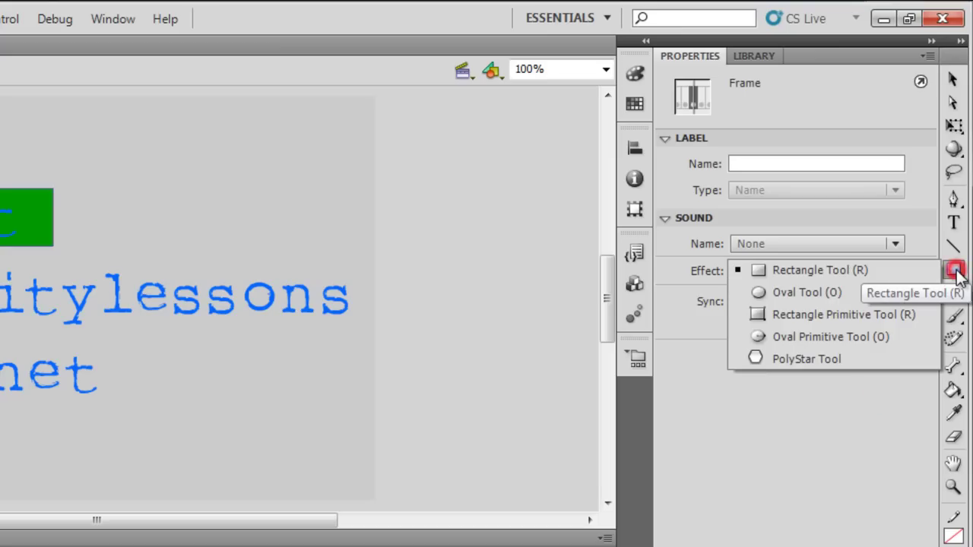
pyautogui.press('n')
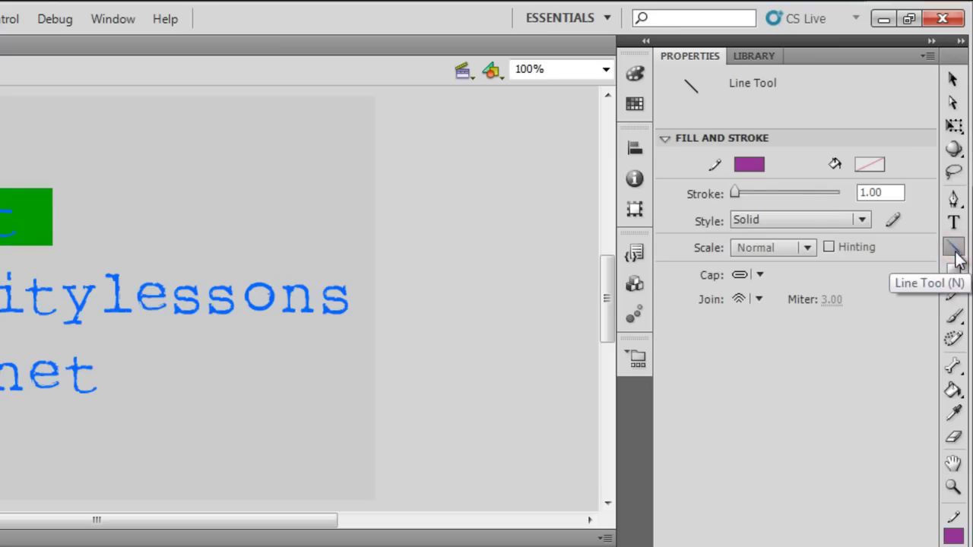
pyautogui.click(955, 270)
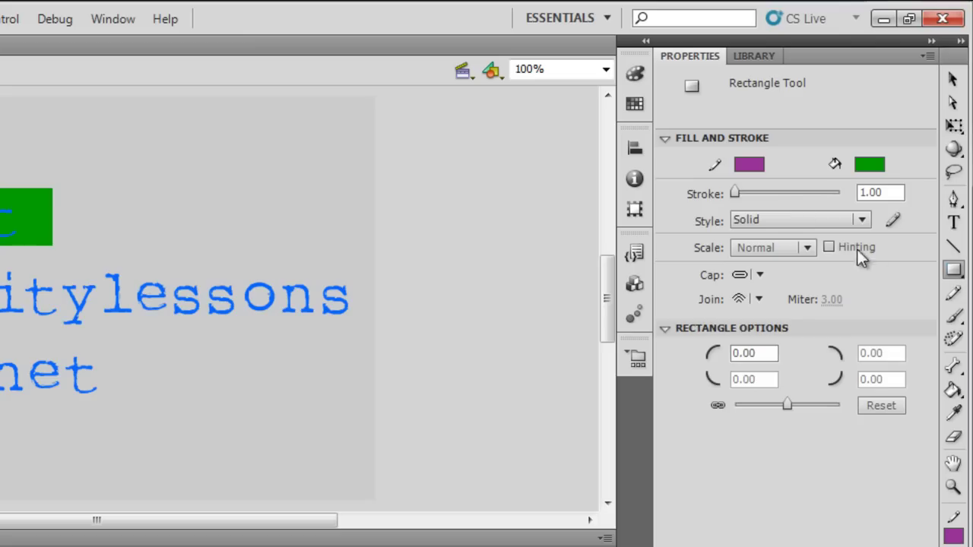
pyautogui.click(749, 164)
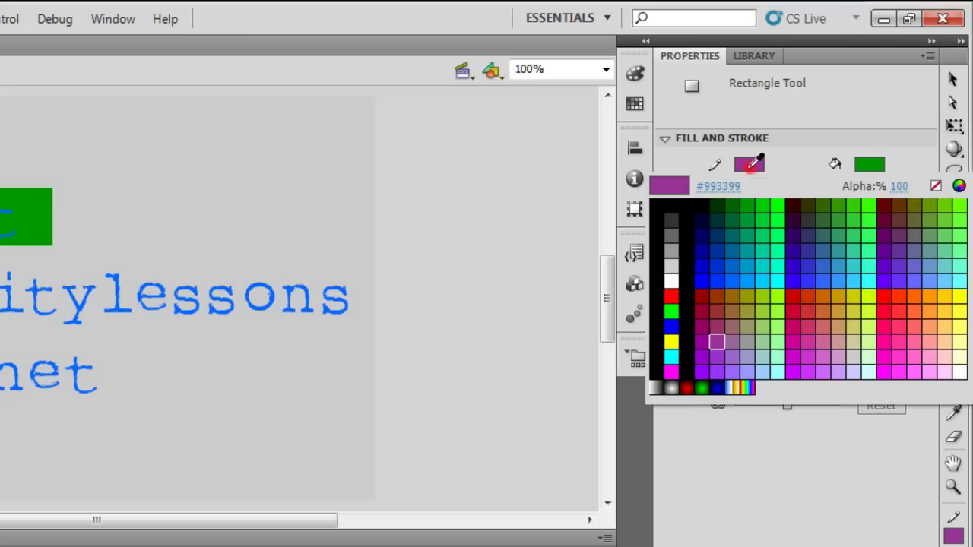
pyautogui.click(936, 188)
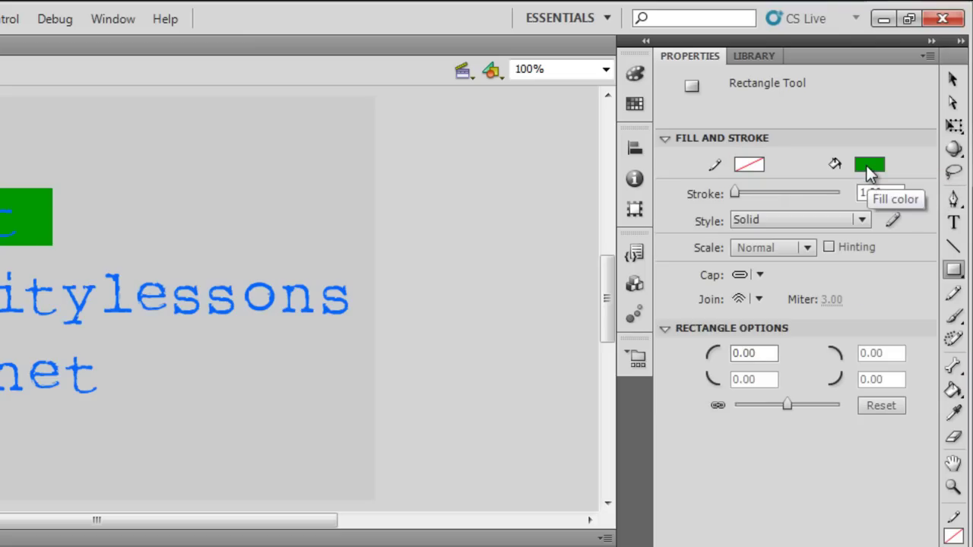
pyautogui.click(866, 165)
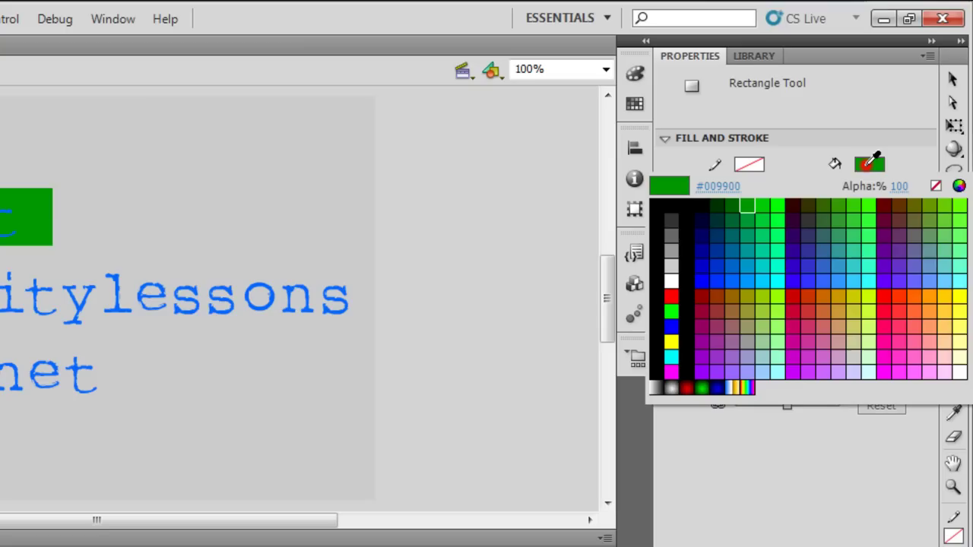
pyautogui.click(705, 293)
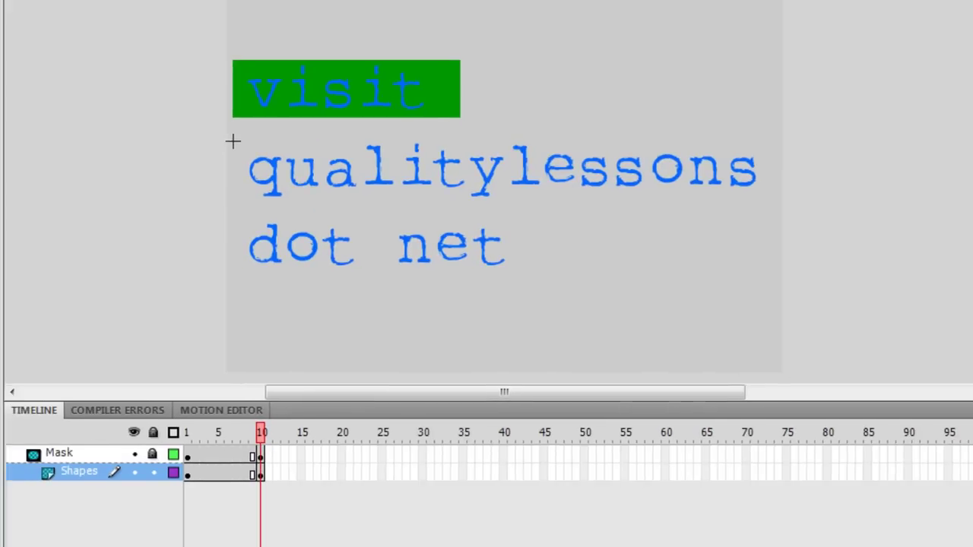
pyautogui.moveTo(238, 139); pyautogui.dragTo(775, 209)
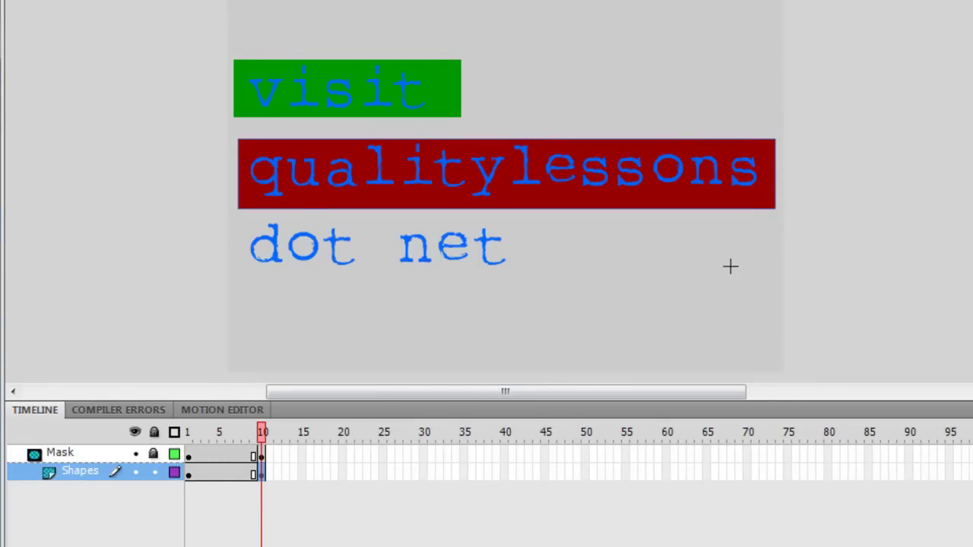
# Step: Insert keyframes at frame 20 on both layers and draw a yellow-orange rectangle over the "d" of "dot" on the Shapes layer
pyautogui.moveTo(342, 454); pyautogui.dragTo(344, 479)
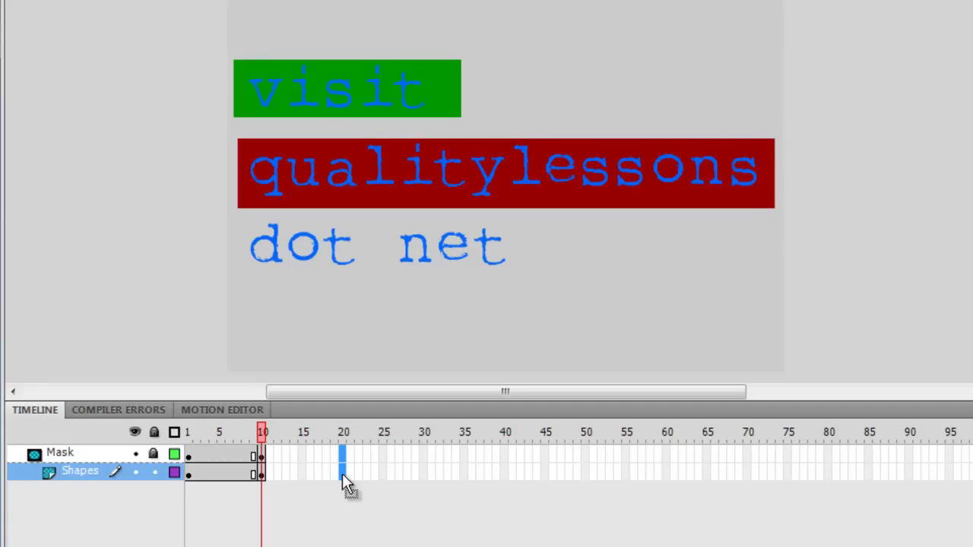
pyautogui.press('F6')
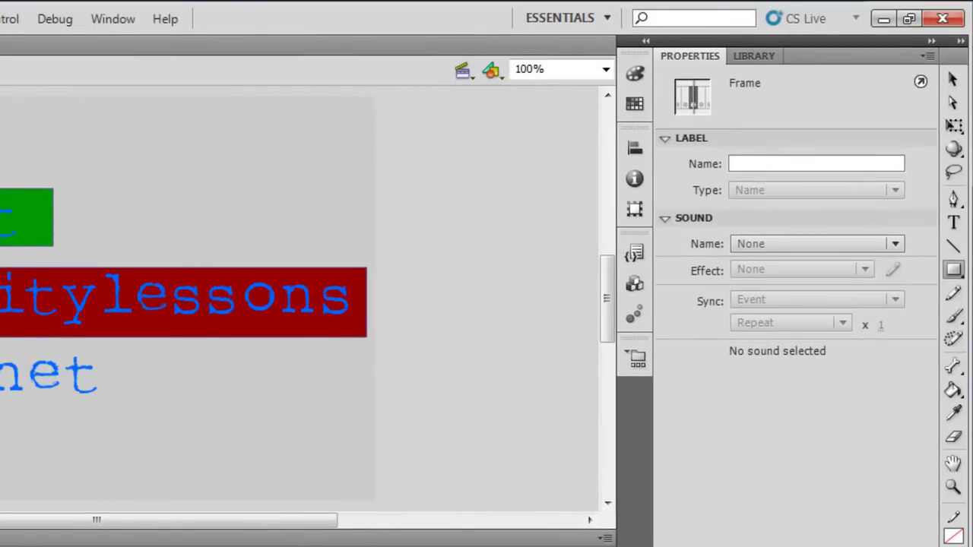
pyautogui.click(954, 270)
pyautogui.click(825, 292)
pyautogui.click(955, 270)
pyautogui.click(933, 272)
pyautogui.click(870, 165)
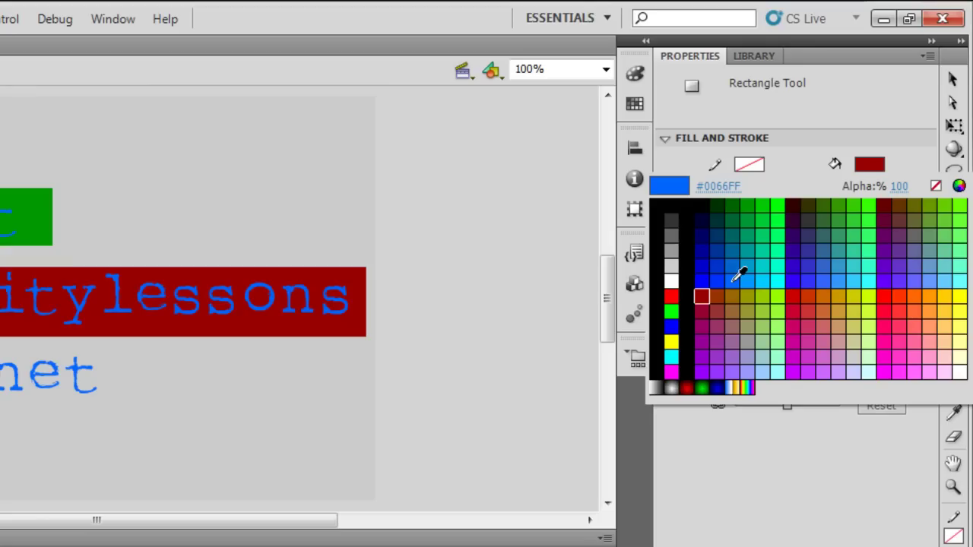
pyautogui.click(950, 304)
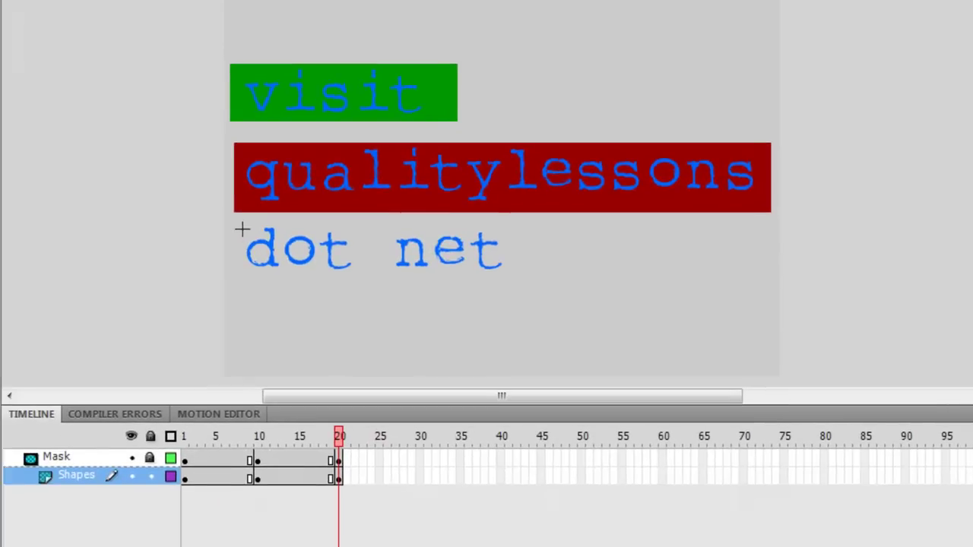
pyautogui.moveTo(242, 222); pyautogui.dragTo(284, 280)
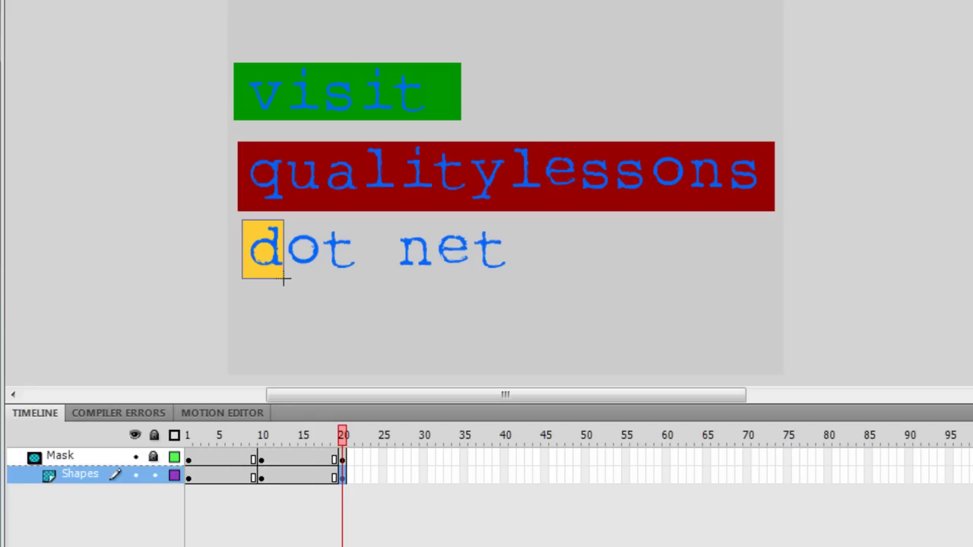
# Step: Add a keyframe at frame 21 of the Shapes layer and widen the yellow-orange rectangle with Free Transform to cover "do"
pyautogui.press('F6')
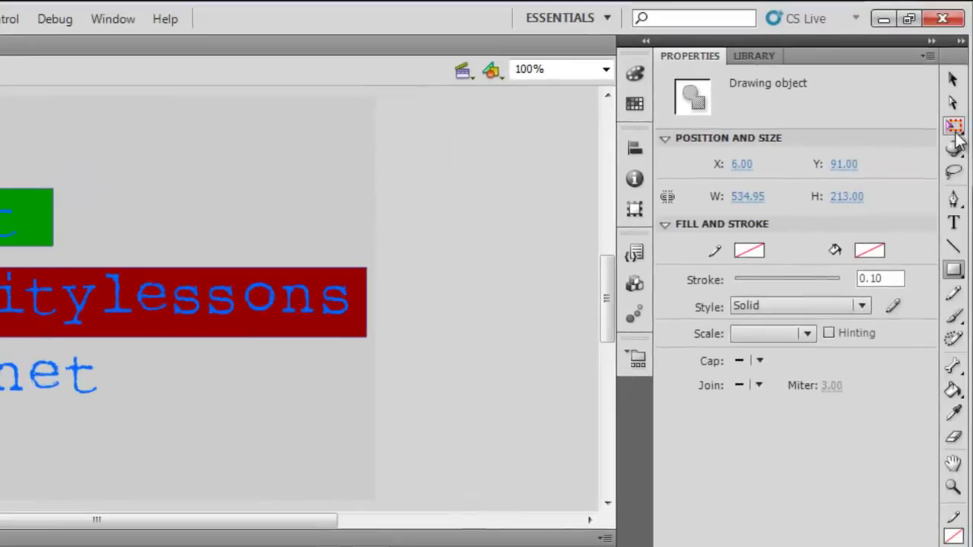
pyautogui.click(955, 128)
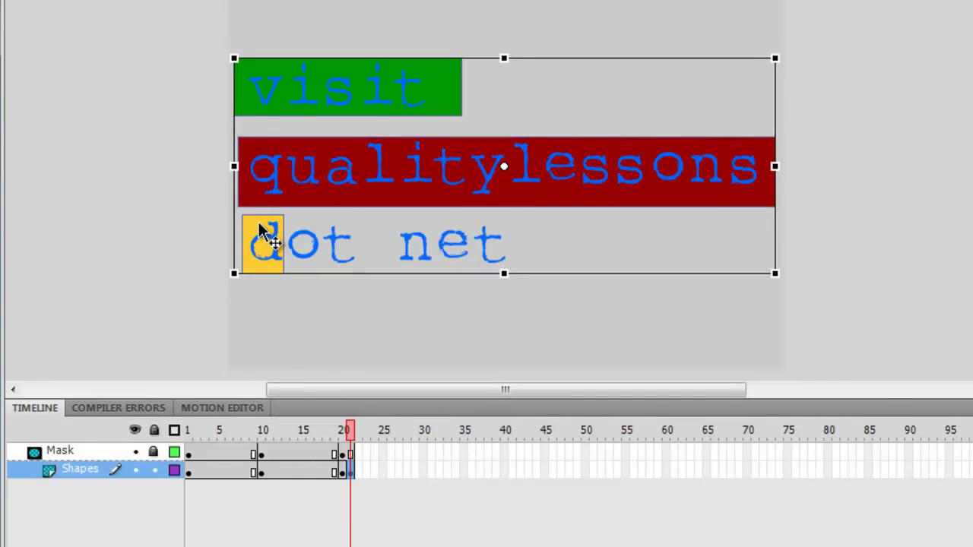
pyautogui.click(260, 228)
pyautogui.click(278, 309)
pyautogui.click(258, 232)
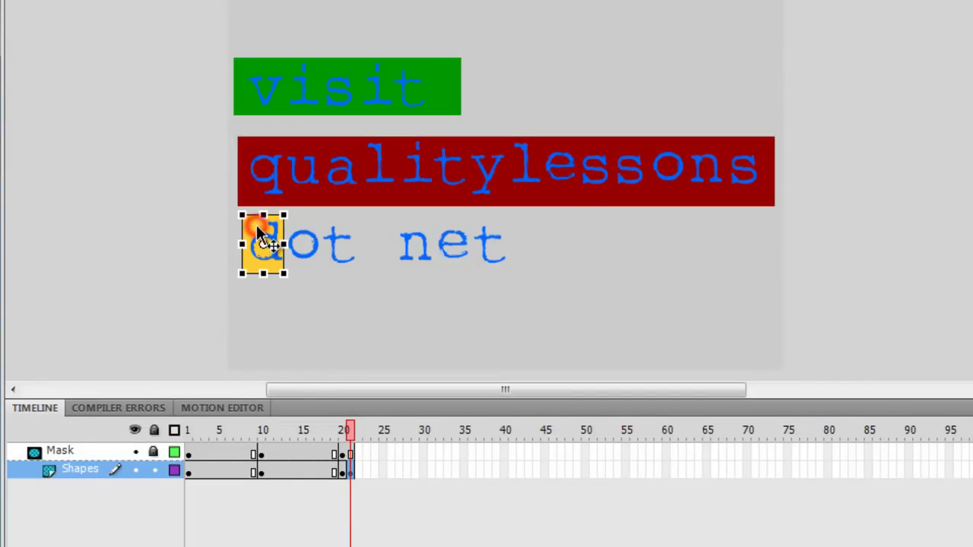
pyautogui.moveTo(284, 244); pyautogui.dragTo(319, 244)
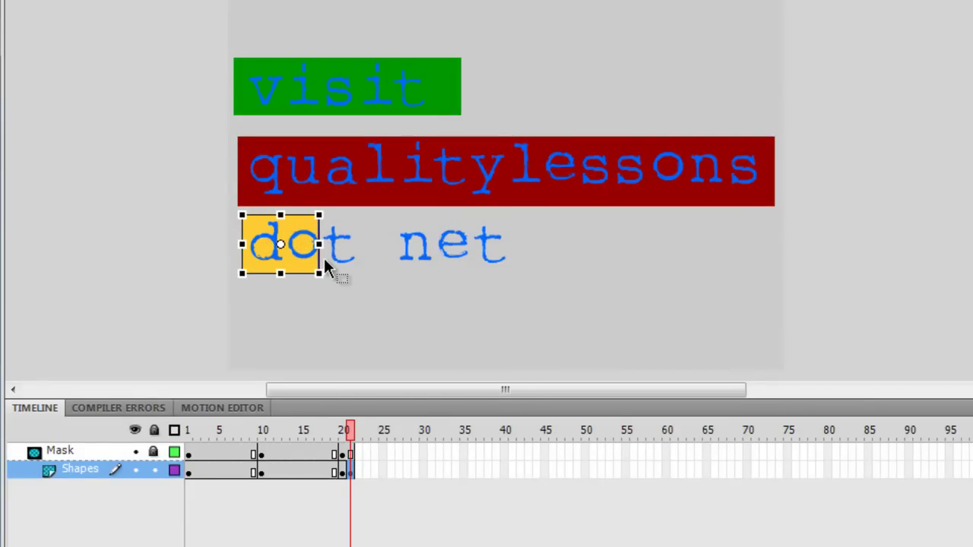
pyautogui.click(311, 311)
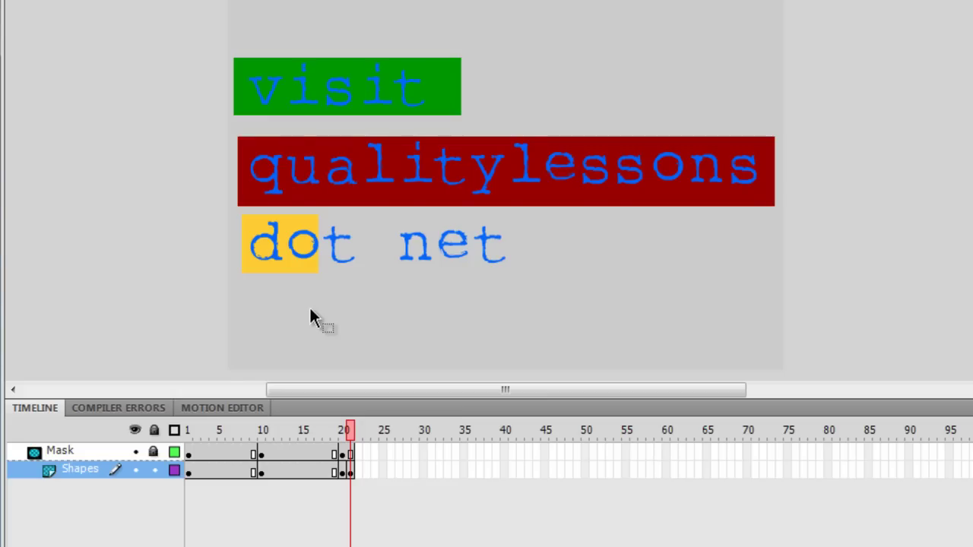
# Step: Add a keyframe at frame 22 of the Shapes layer and widen the yellow-orange rectangle to cover the whole word "dot"
pyautogui.press('F6')
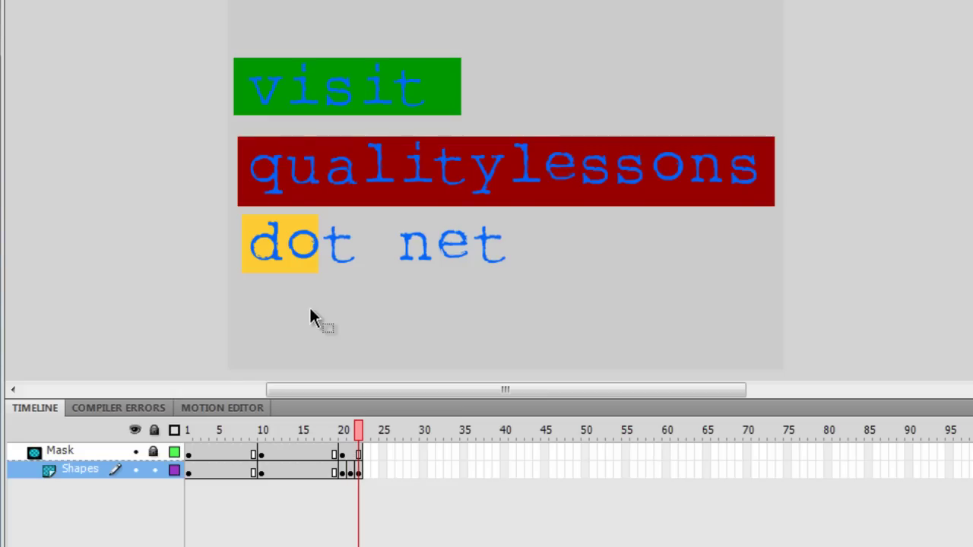
pyautogui.click(315, 268)
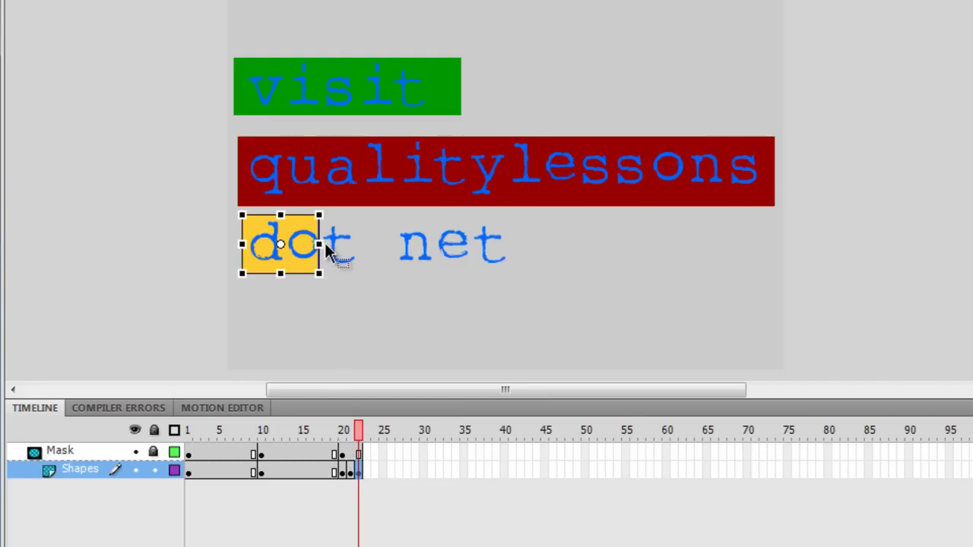
pyautogui.moveTo(321, 244); pyautogui.dragTo(369, 248)
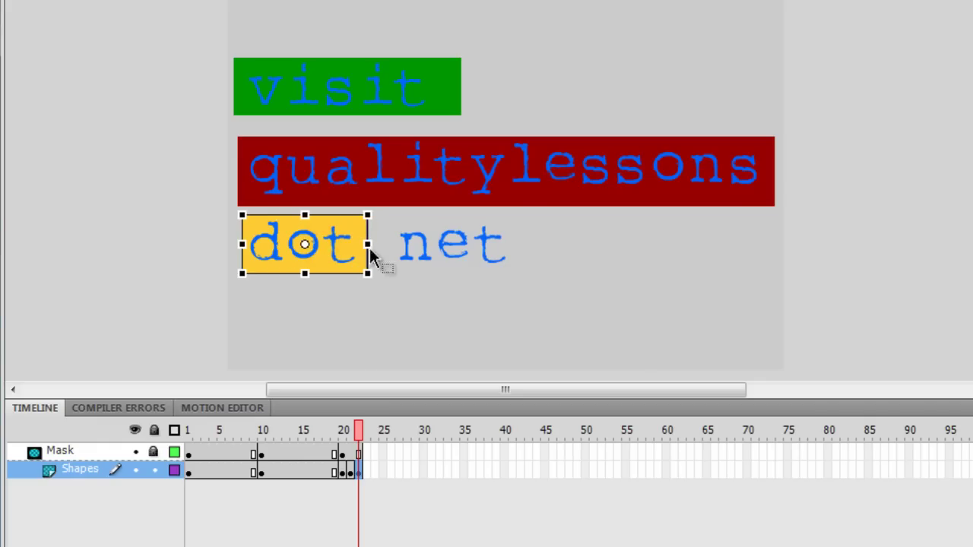
pyautogui.click(386, 320)
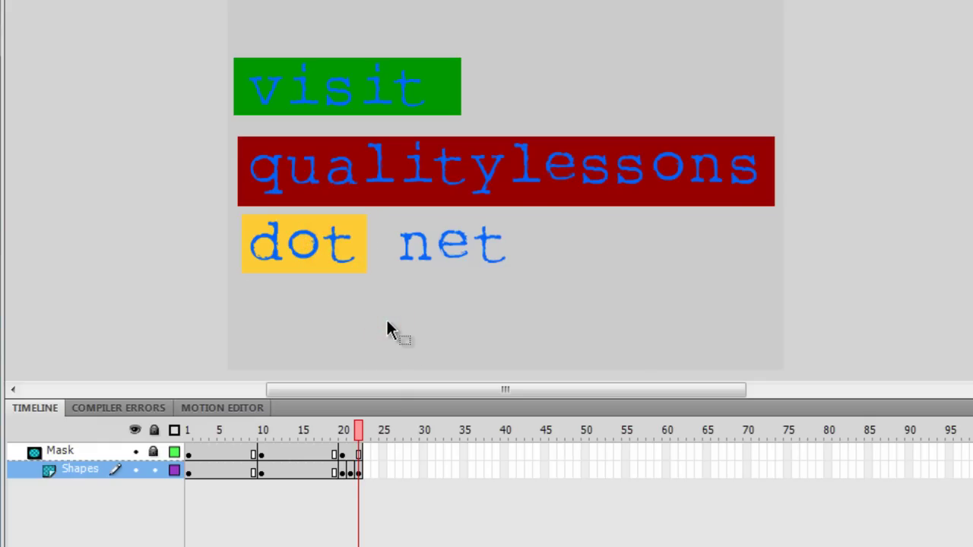
# Step: Add a keyframe at frame 23 of the Shapes layer and widen the yellow-orange rectangle across the space before "net"
pyautogui.press('F6')
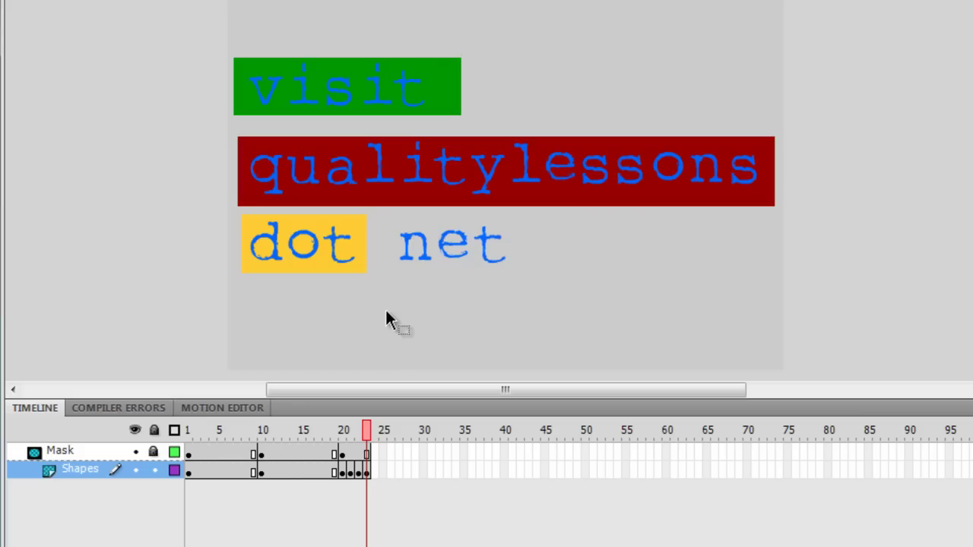
pyautogui.click(357, 245)
pyautogui.moveTo(368, 244); pyautogui.dragTo(395, 246)
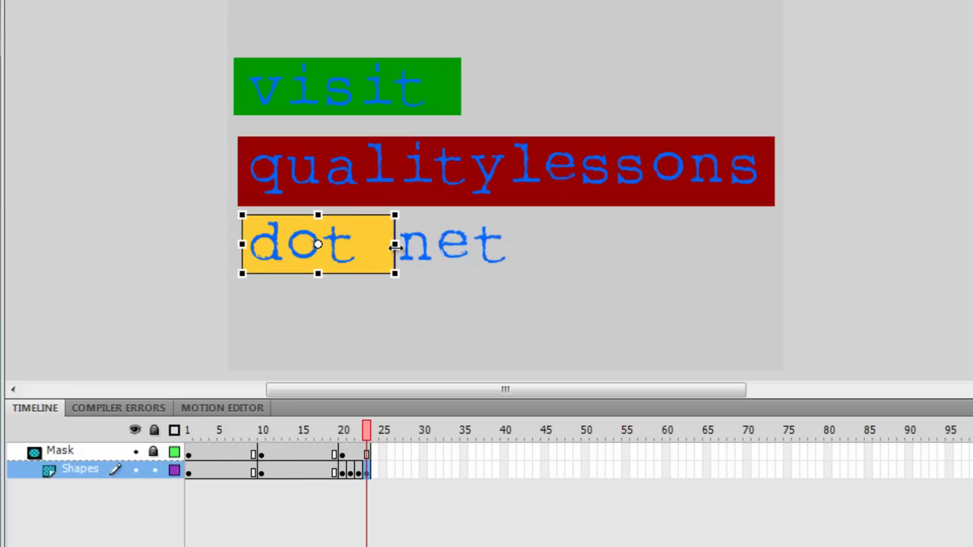
# Step: Add a keyframe at frame 24 of the Shapes layer and widen the yellow-orange rectangle to cover the "n" of "net"
pyautogui.press('F6')
pyautogui.click(415, 302)
pyautogui.click(370, 244)
pyautogui.moveTo(393, 244); pyautogui.dragTo(435, 245)
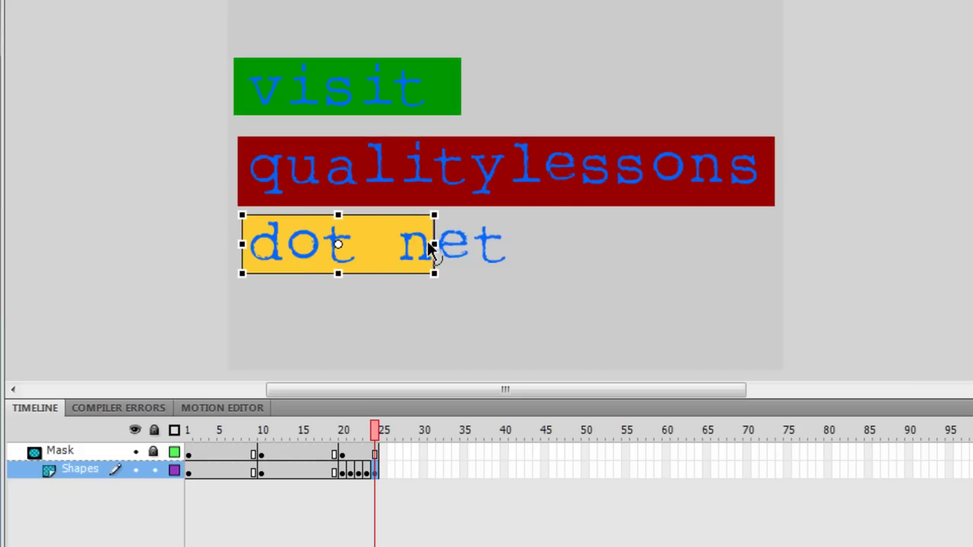
pyautogui.click(423, 301)
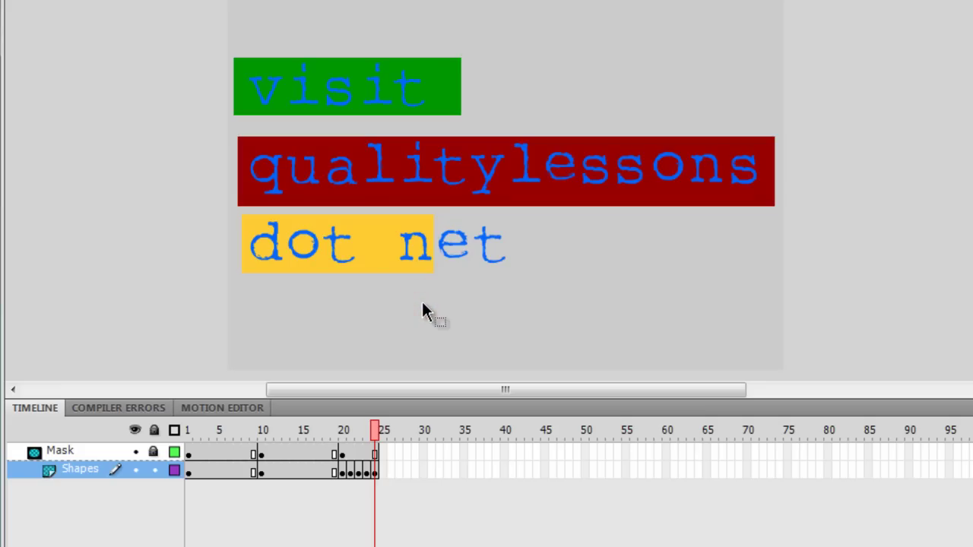
# Step: Add a keyframe at frame 25 of the Shapes layer and widen the yellow-orange rectangle to cover "dot ne"
pyautogui.press('F6')
pyautogui.click(407, 228)
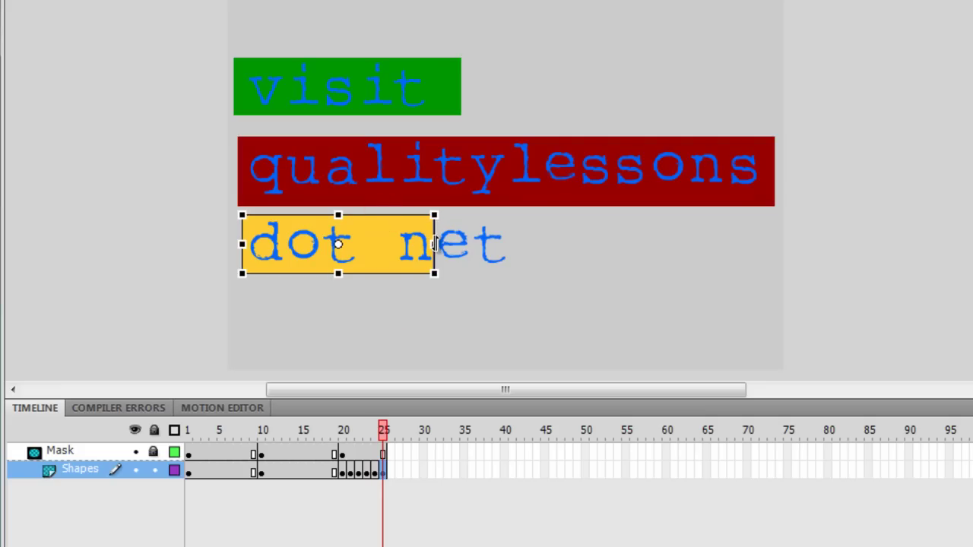
pyautogui.moveTo(437, 243); pyautogui.dragTo(475, 244)
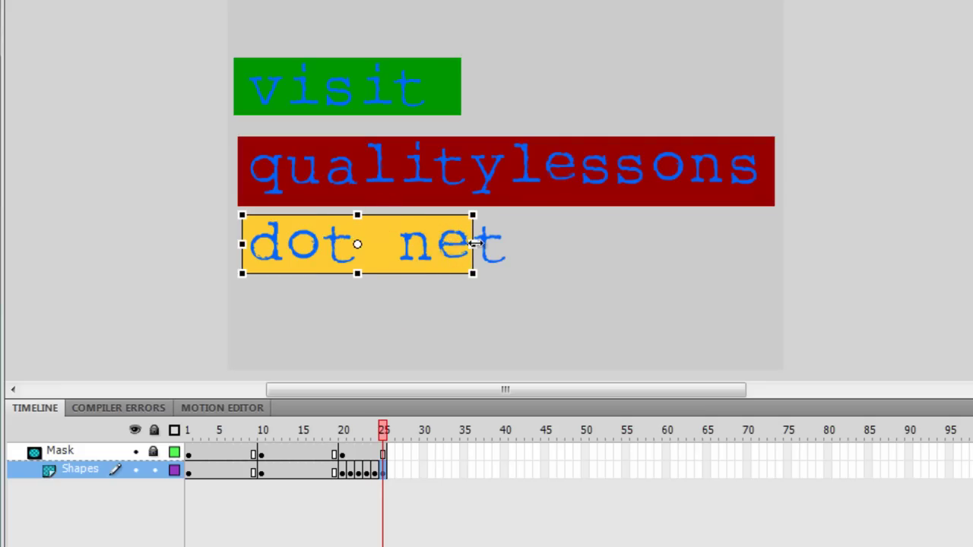
pyautogui.click(420, 346)
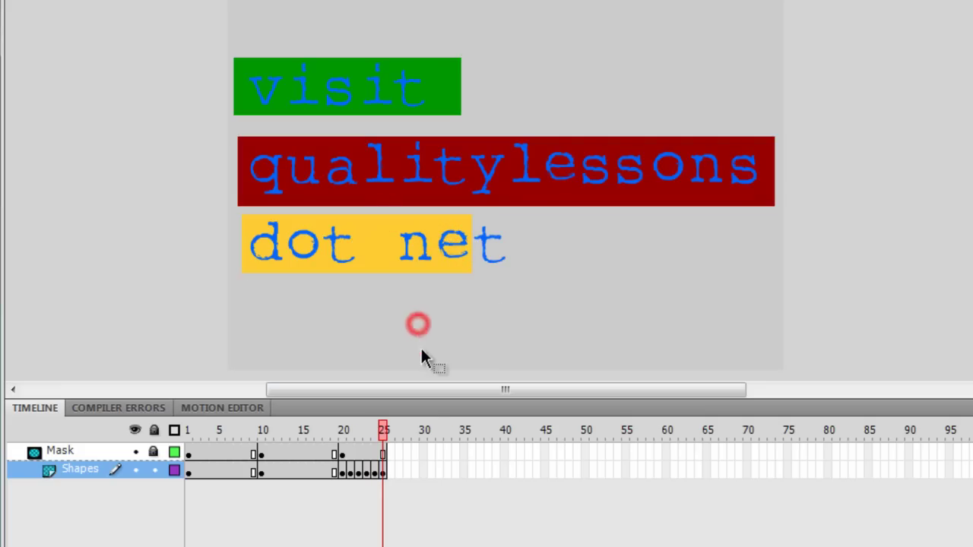
# Step: Add a keyframe at frame 26 of the Shapes layer and widen the yellow-orange rectangle to cover all of "dot net"
pyautogui.press('F6')
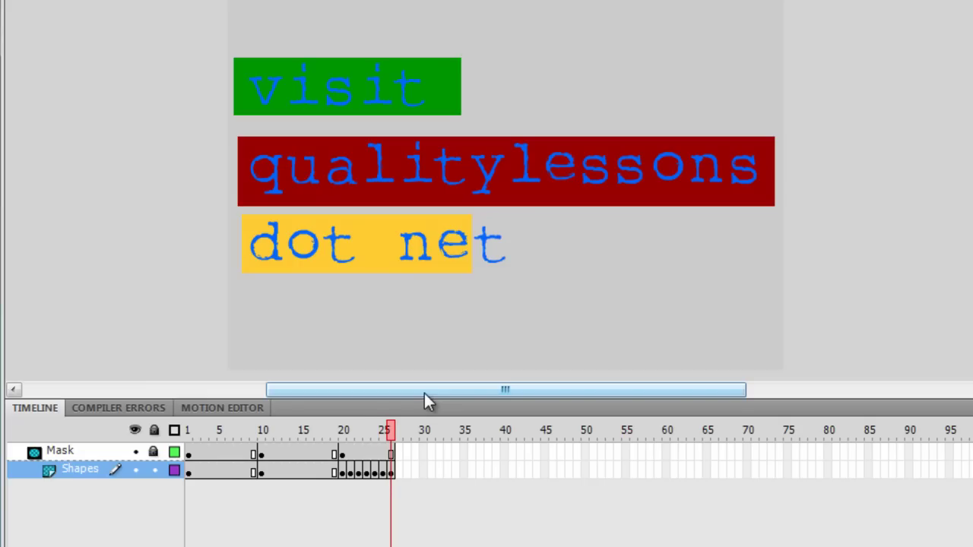
pyautogui.click(375, 231)
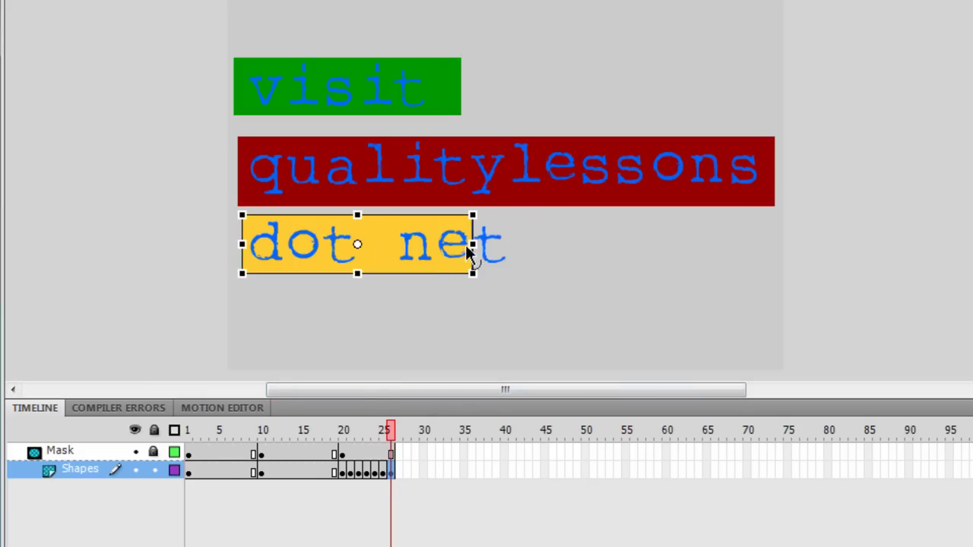
pyautogui.moveTo(507, 245); pyautogui.dragTo(514, 245)
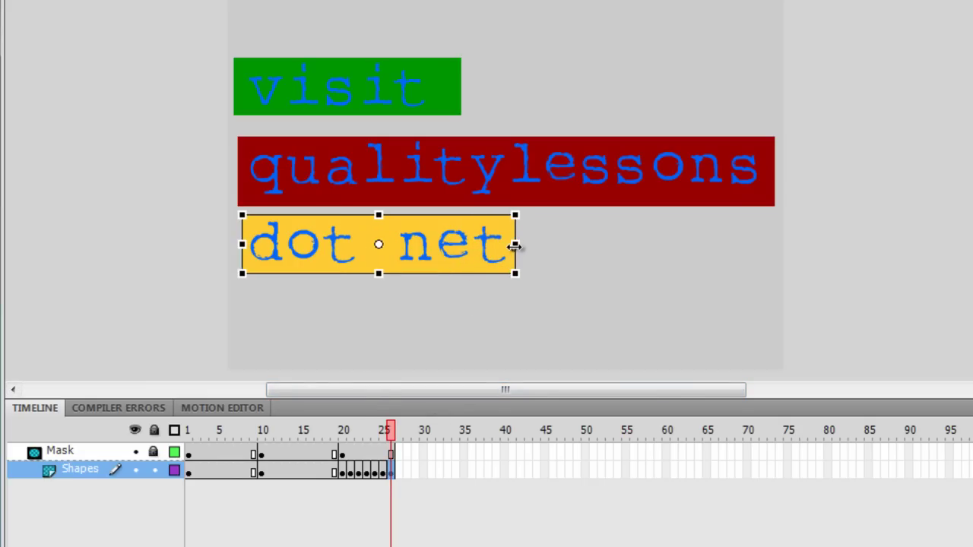
pyautogui.click(494, 309)
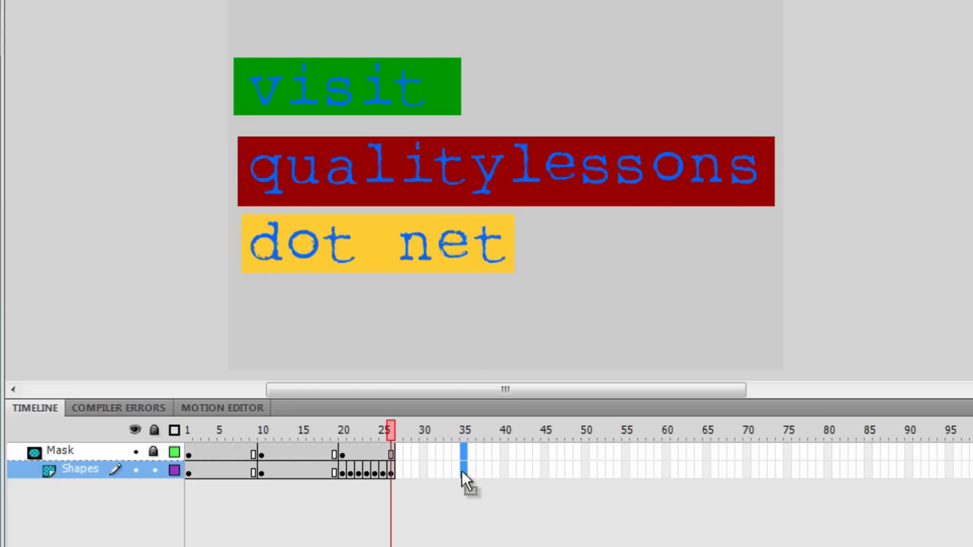
# Step: Insert keyframes at frame 35 and blank keyframes at frame 36 on both the Mask and Shapes layers
pyautogui.press('F6')
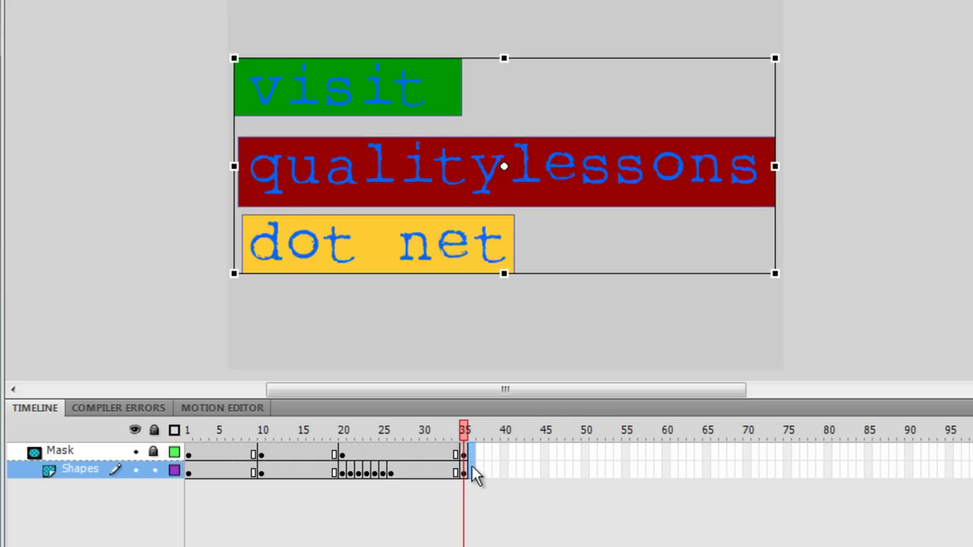
pyautogui.click(473, 468)
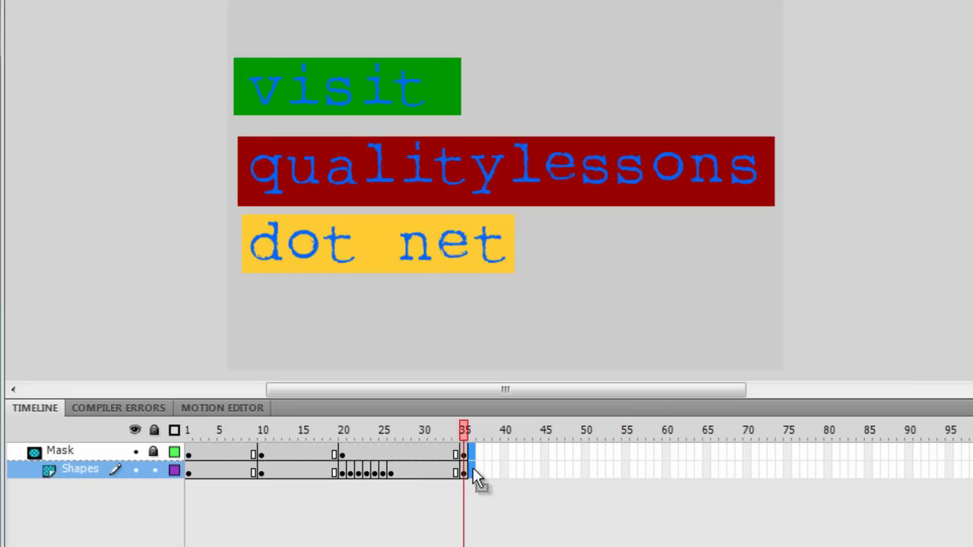
pyautogui.press('F7')
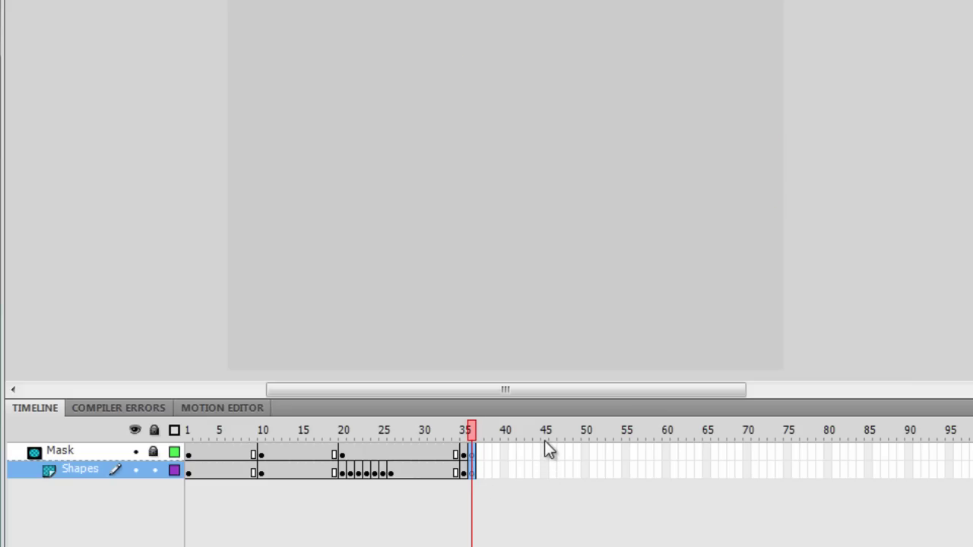
# Step: Extend the blank ending of both layers to frame 45 and test the movie
pyautogui.moveTo(545, 443); pyautogui.dragTo(546, 471)
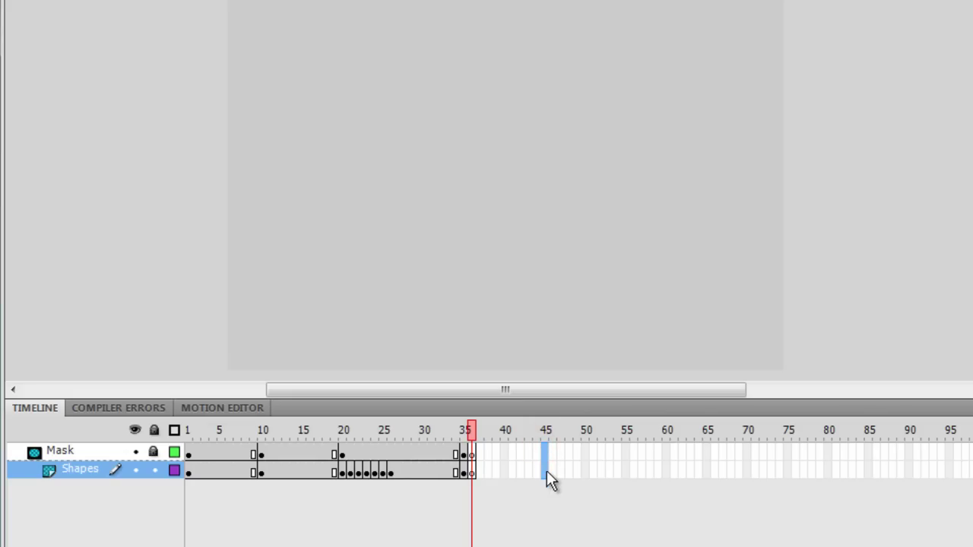
pyautogui.press('F7')
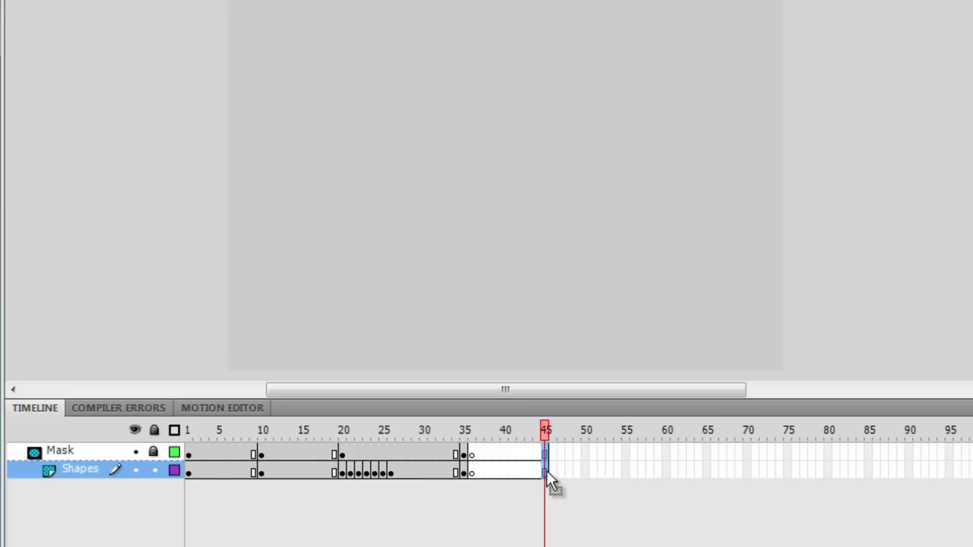
pyautogui.hotkey('ctrl', 'Return')
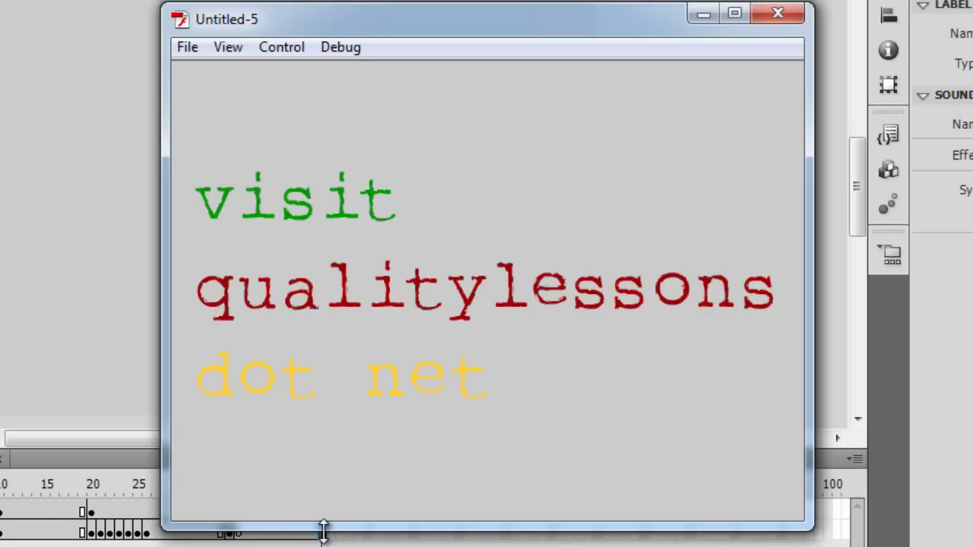
pyautogui.click(783, 13)
# Step: Change the stage background color to dark gray and test the movie again
pyautogui.click(544, 83)
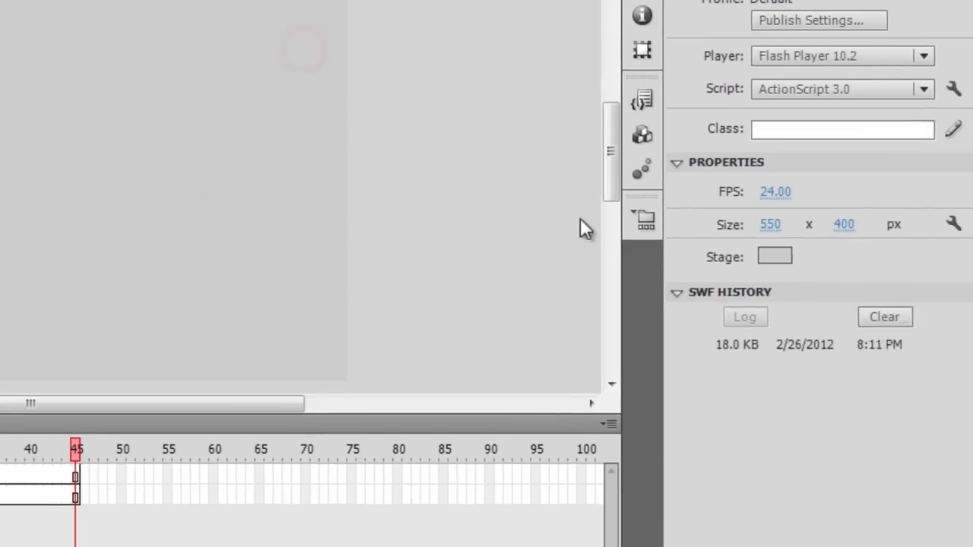
pyautogui.click(776, 258)
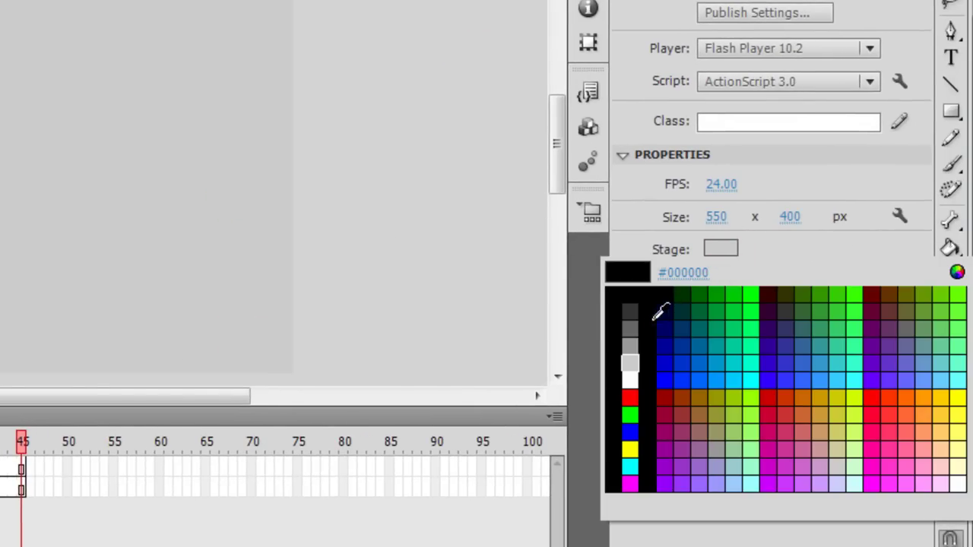
pyautogui.click(631, 328)
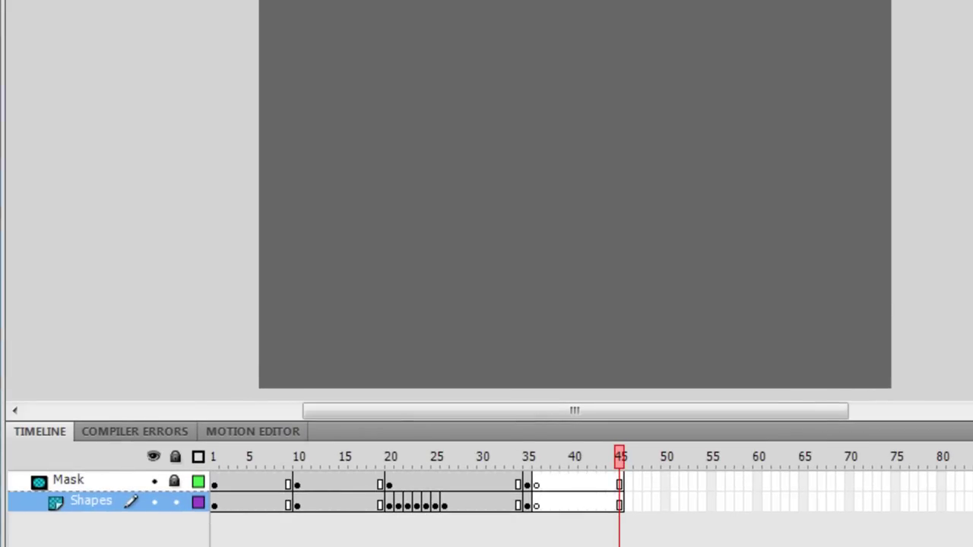
pyautogui.hotkey('ctrl', 'Return')
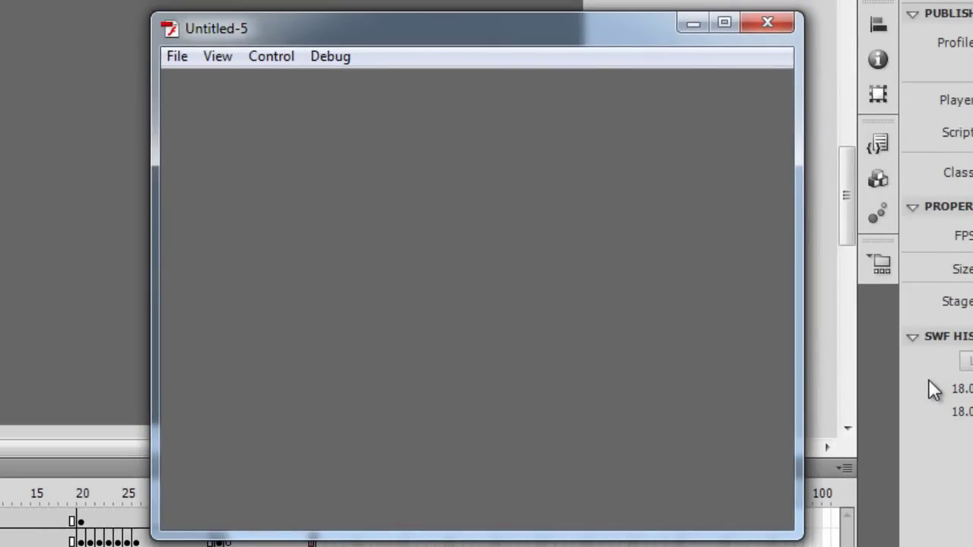